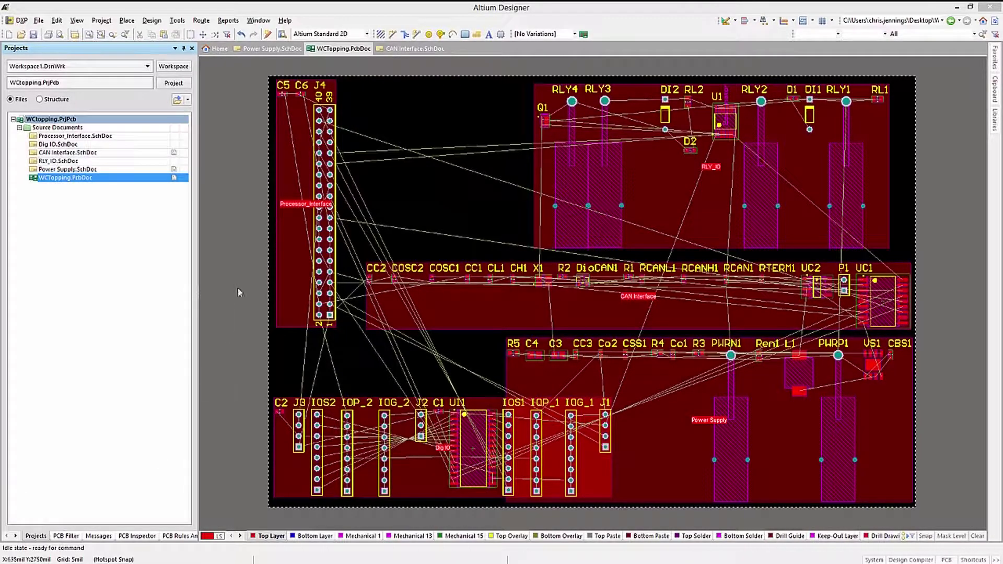
Review the board's layer stack in the Layer Stack Manager and accept it.
left_click(151, 20)
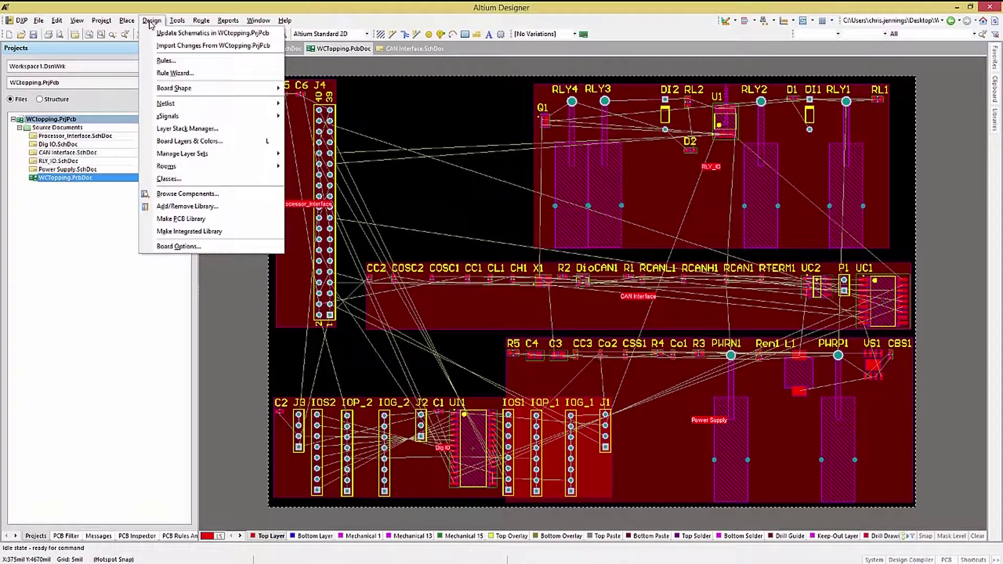
left_click(184, 128)
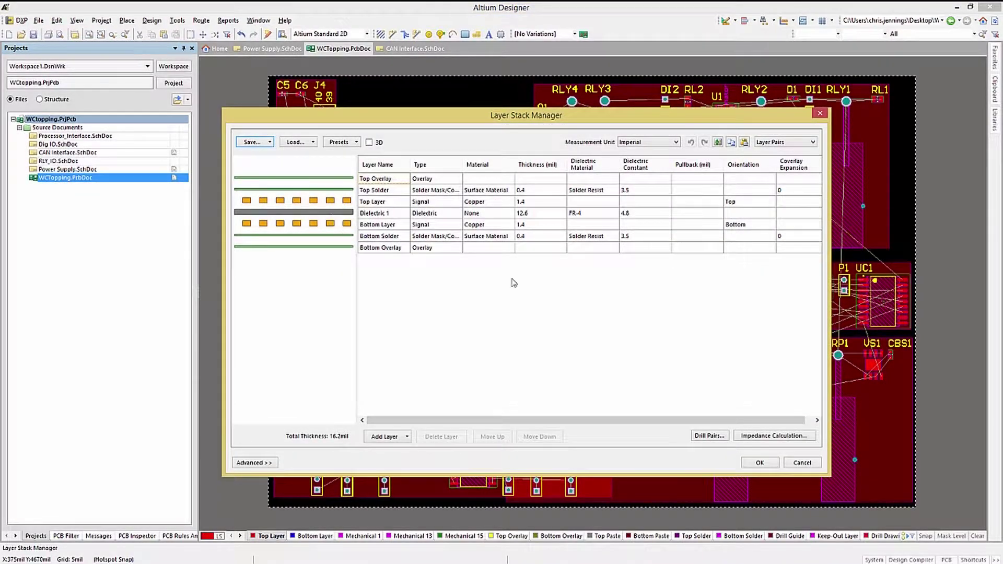
left_click(761, 463)
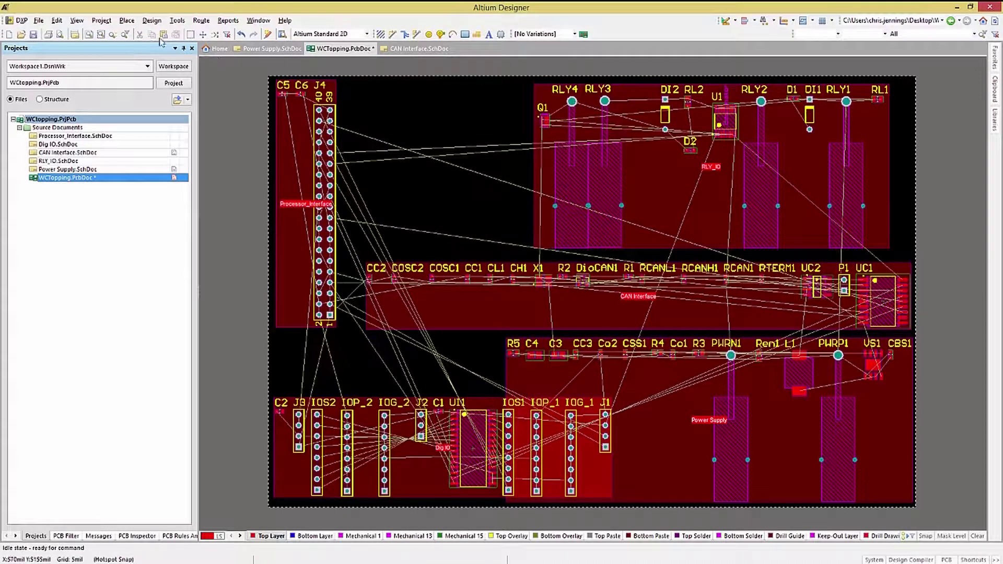
Inspect both Schematic Clearance Constraint rules and the general Clearance rule in the design rules editor.
left_click(151, 19)
left_click(168, 63)
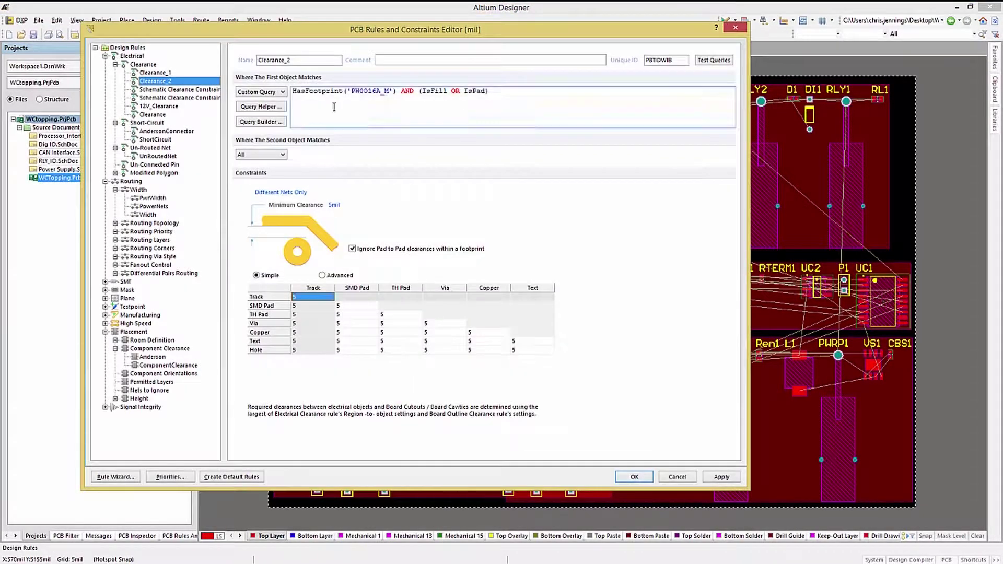
left_click(175, 98)
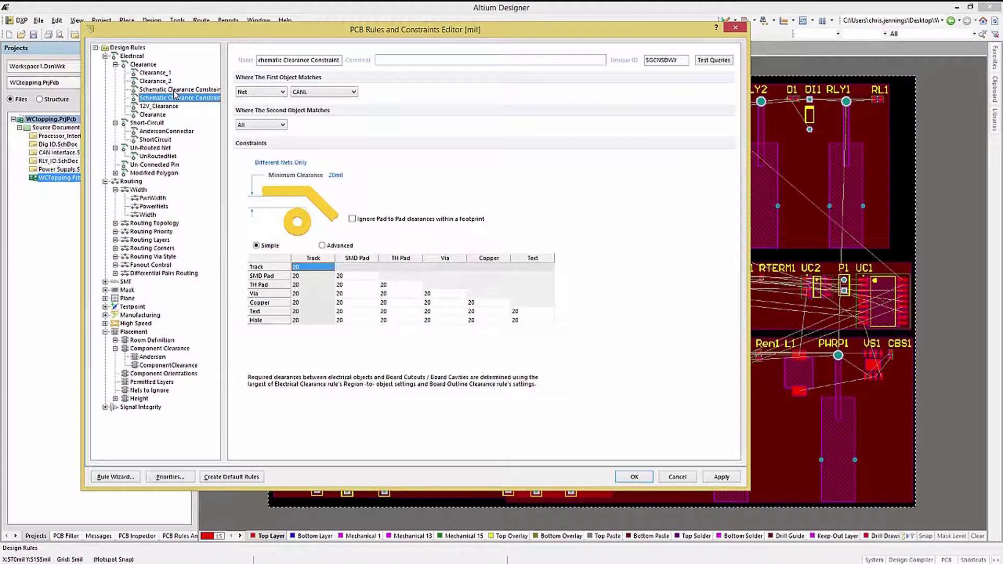
left_click(175, 91)
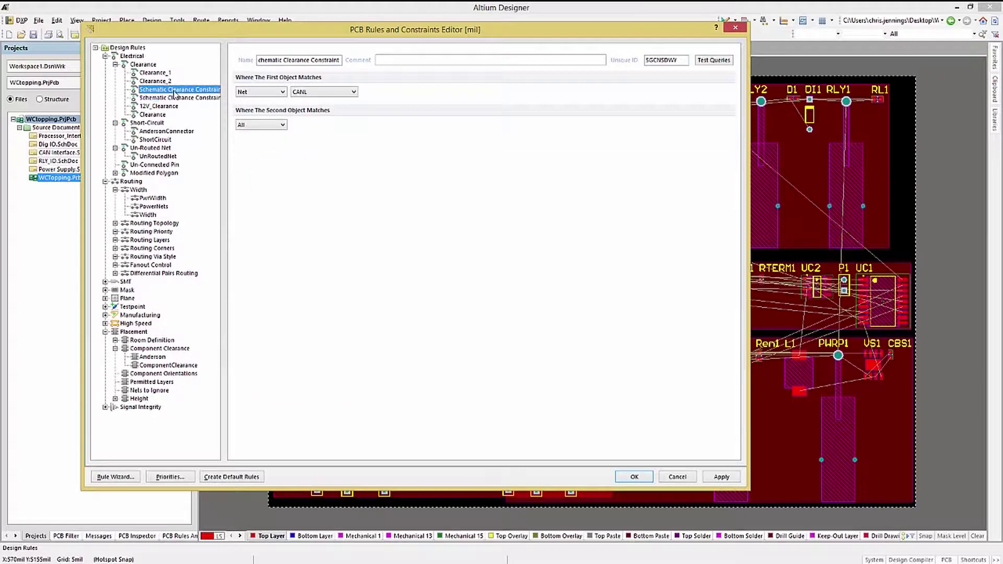
left_click(157, 115)
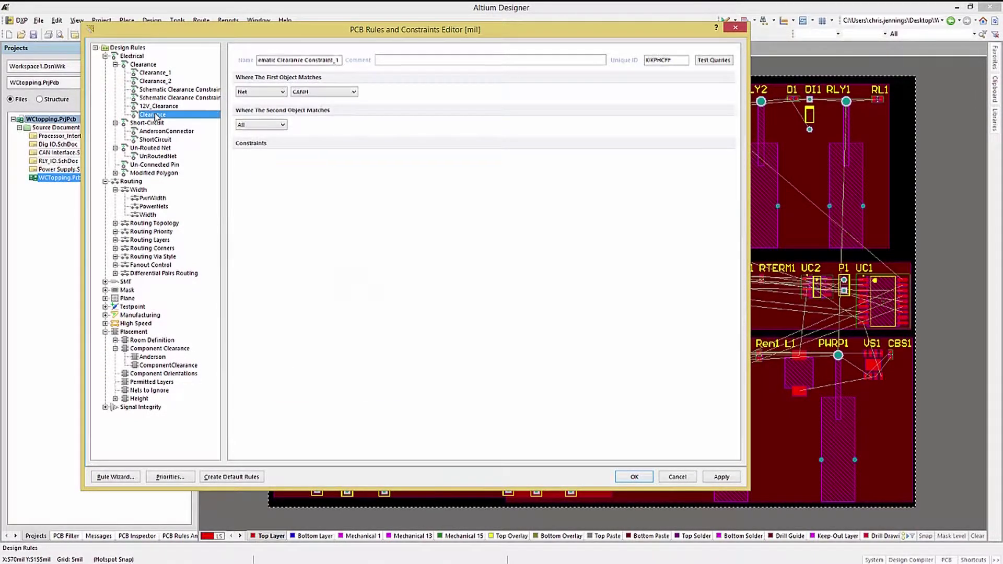
left_click(633, 476)
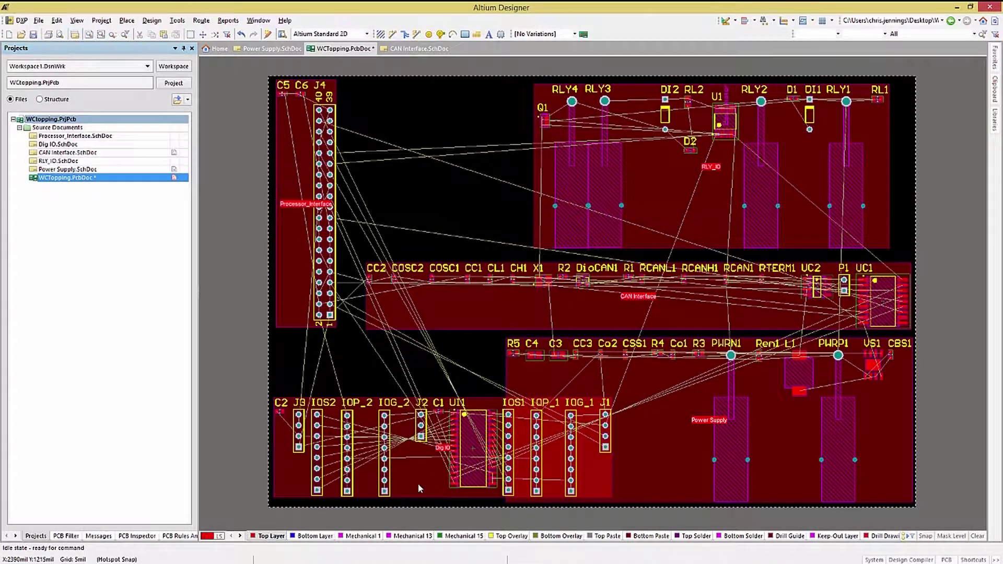
Move Dig IO to the top, Processor_Interface horizontal at the bottom, RLY_IO upright right, CAN Interface left.
left_click_drag(418, 489, 420, 168)
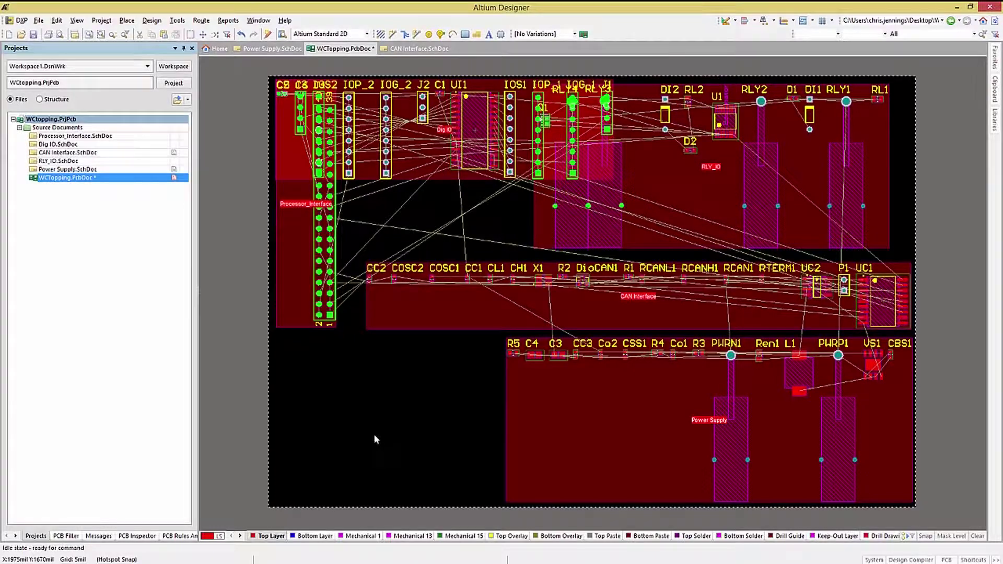
left_click_drag(295, 267, 459, 485)
key("space")
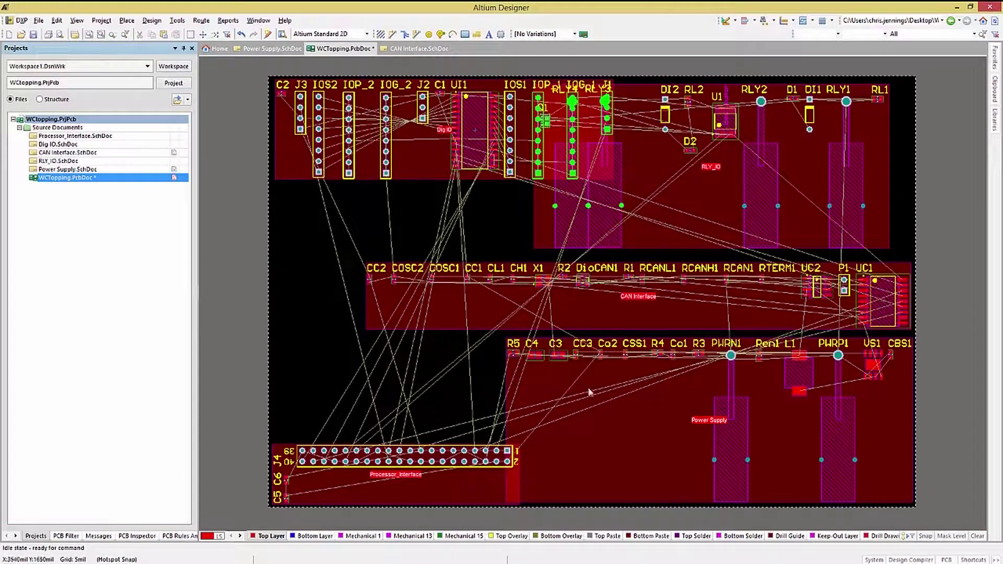
left_click_drag(649, 234, 887, 321)
key("space")
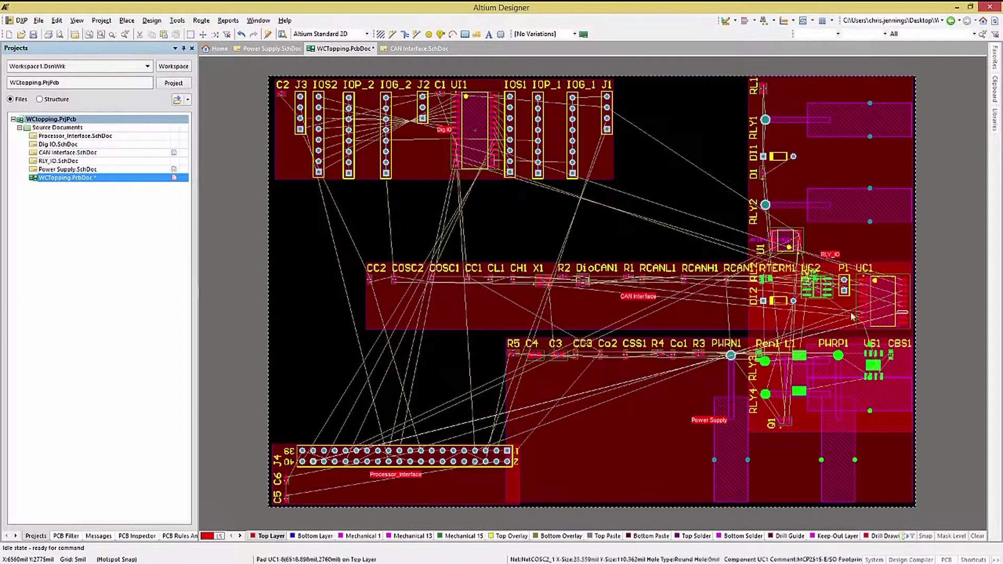
left_click_drag(606, 315, 536, 316)
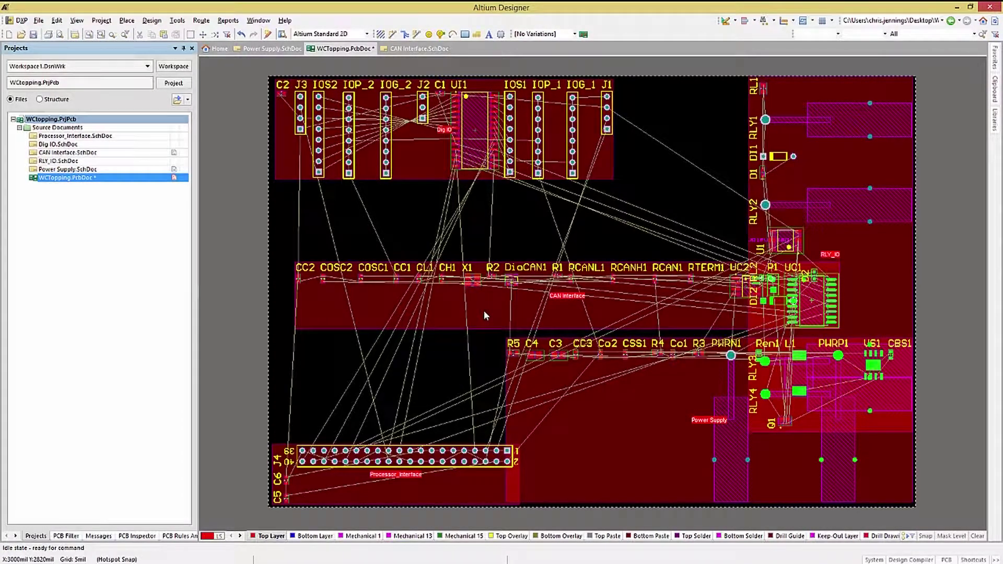
Narrow the CAN Interface and Power Supply rooms and shorten the RLY_IO room from its bottom edge.
left_click(483, 310)
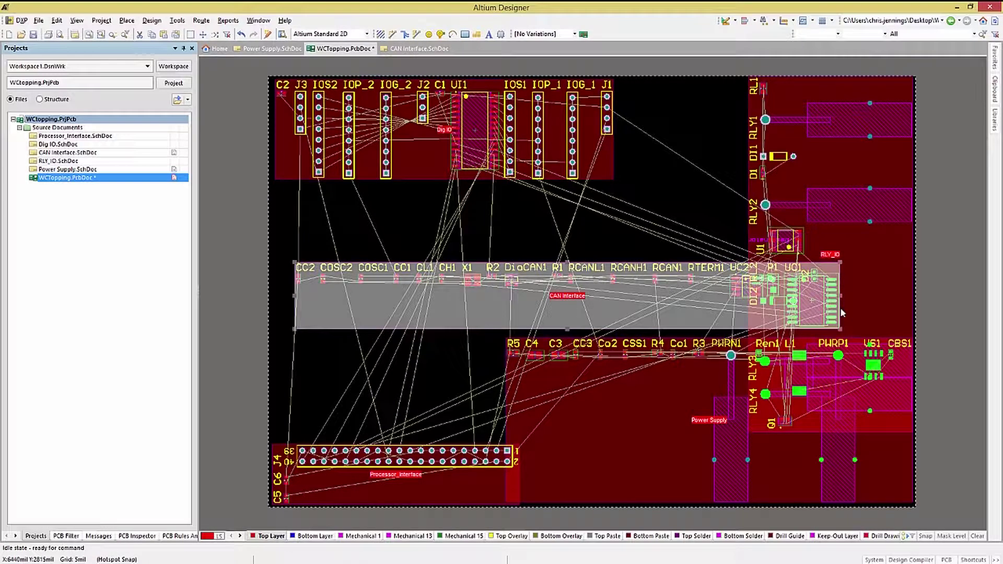
left_click_drag(840, 297, 557, 250)
left_click(630, 447)
left_click_drag(504, 439, 678, 440)
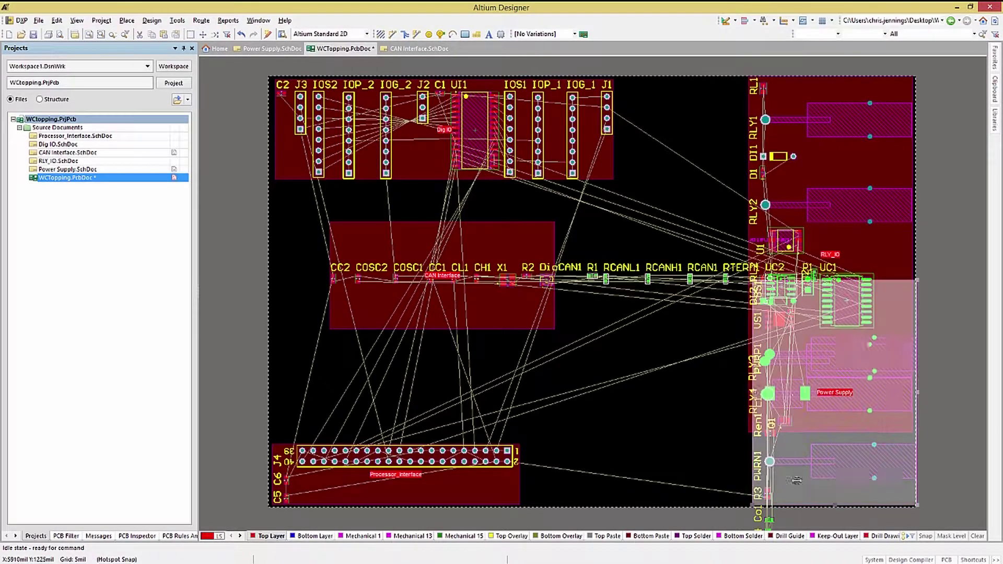
left_click(604, 362)
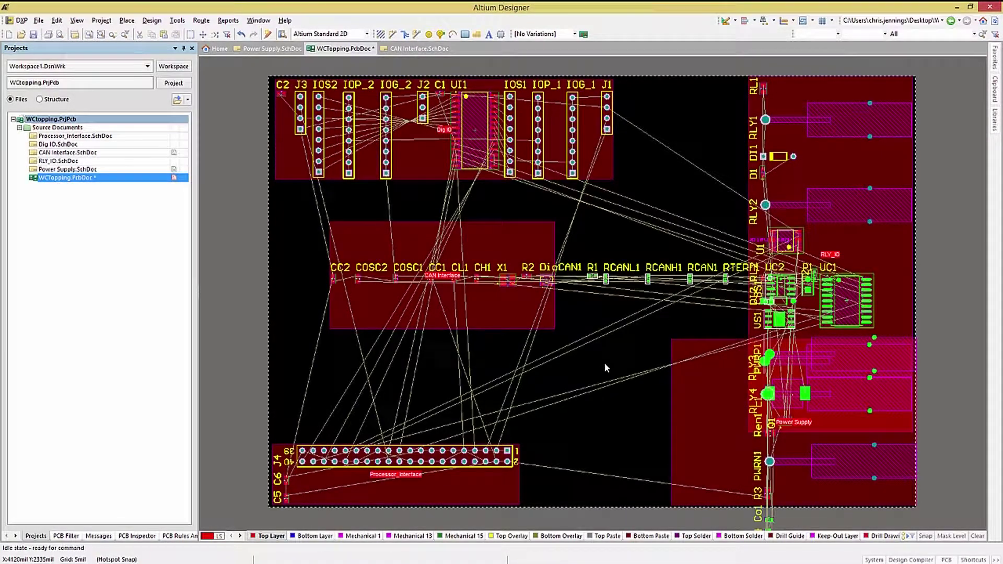
left_click(882, 260)
left_click_drag(889, 435, 888, 255)
left_click(945, 341)
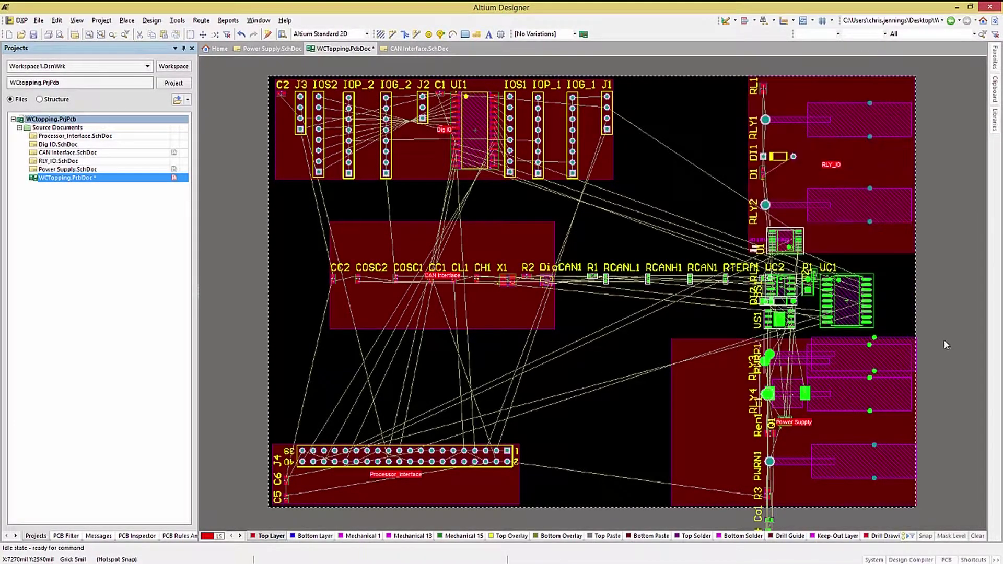
Arrange components within the CAN Interface, RLY_IO and Power Supply rooms.
left_click(177, 21)
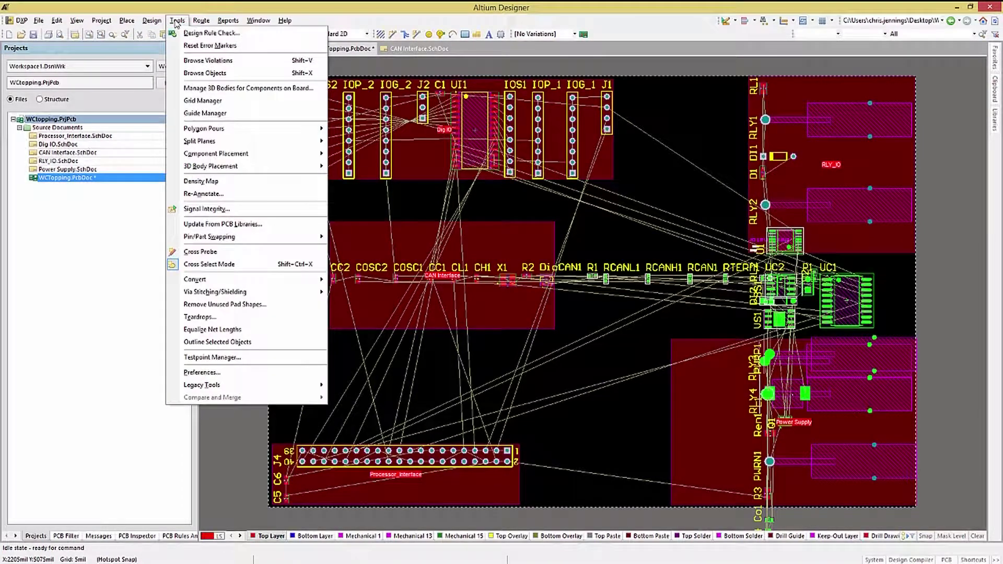
mouse_move(314, 154)
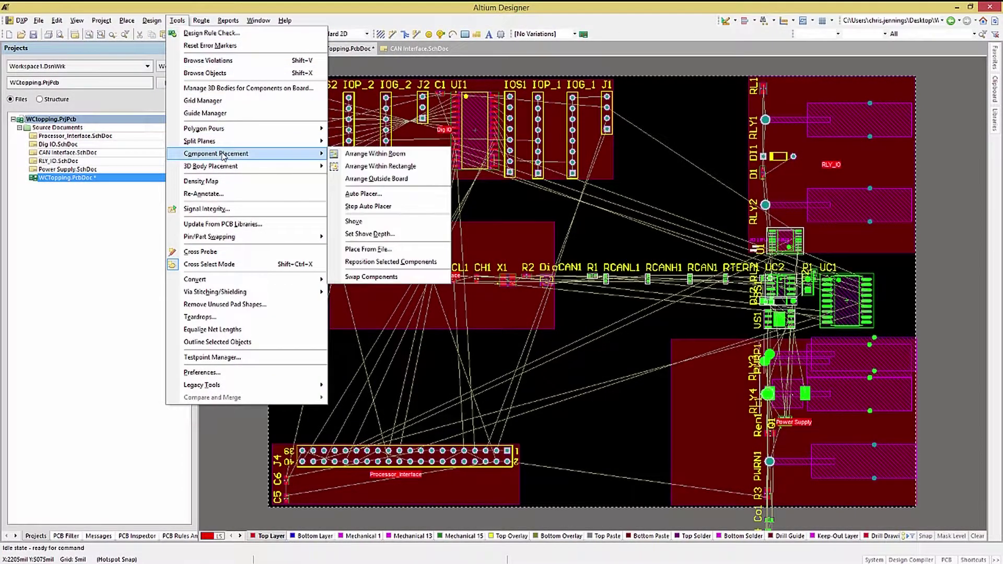
left_click(365, 157)
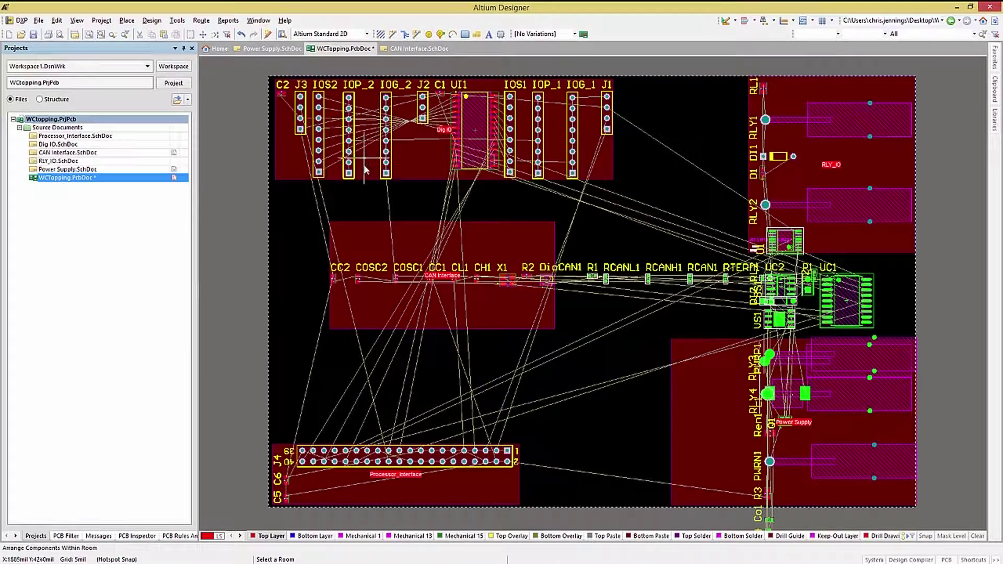
left_click(409, 238)
left_click(881, 178)
left_click(864, 413)
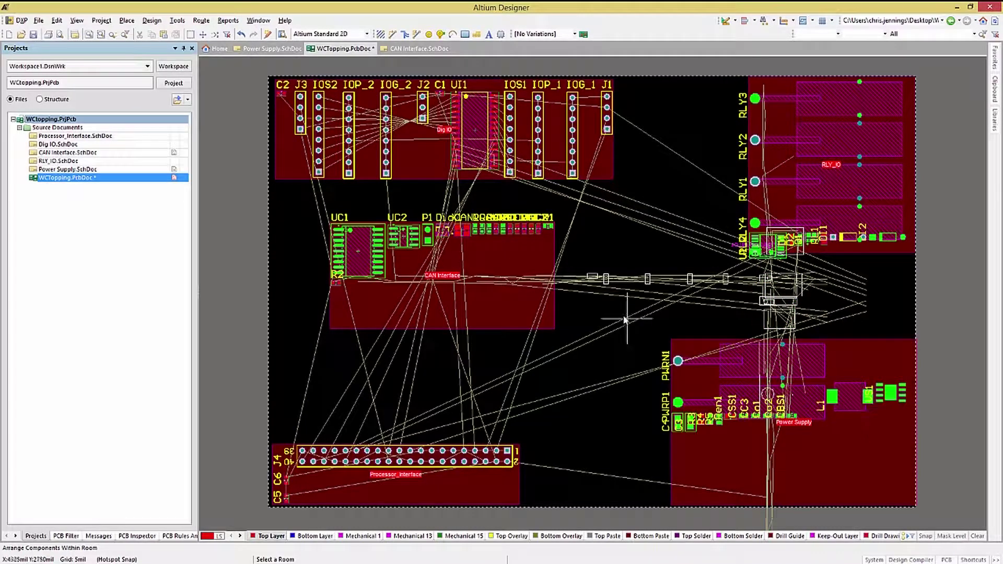
right_click(607, 313)
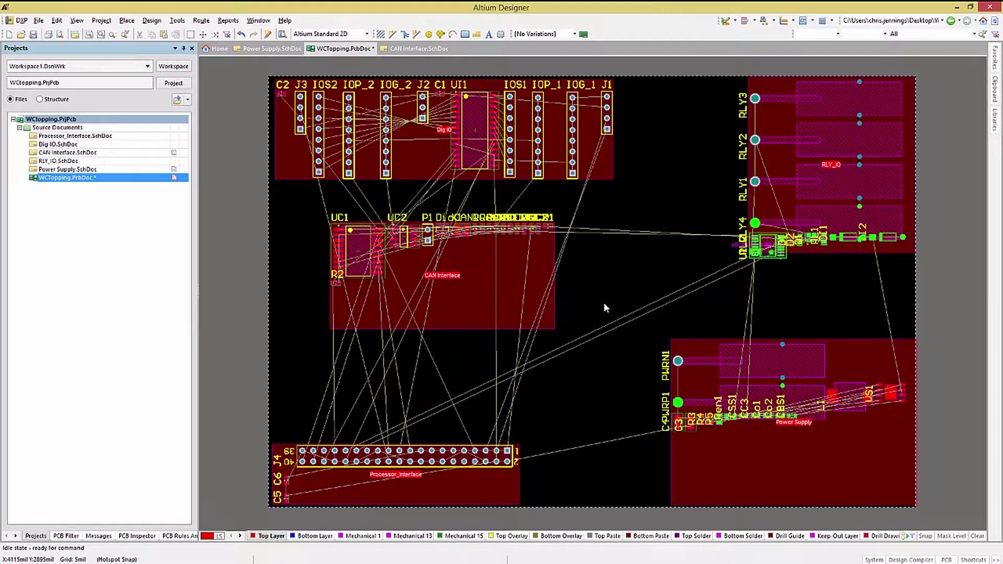
key("l")
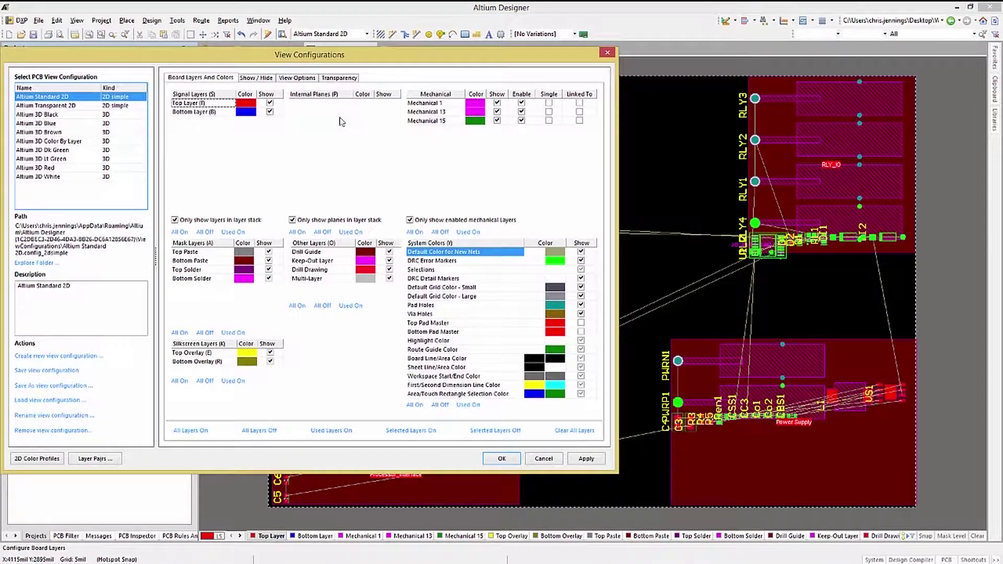
Hide rooms in the Show/Hide view settings and move J1 up beside IOG_1.
left_click(257, 78)
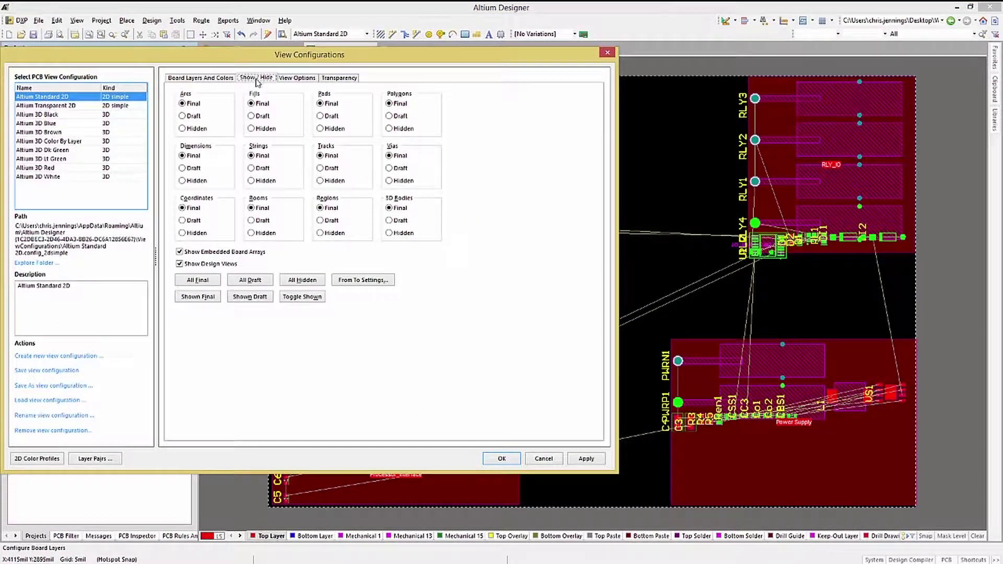
left_click(252, 233)
left_click(581, 461)
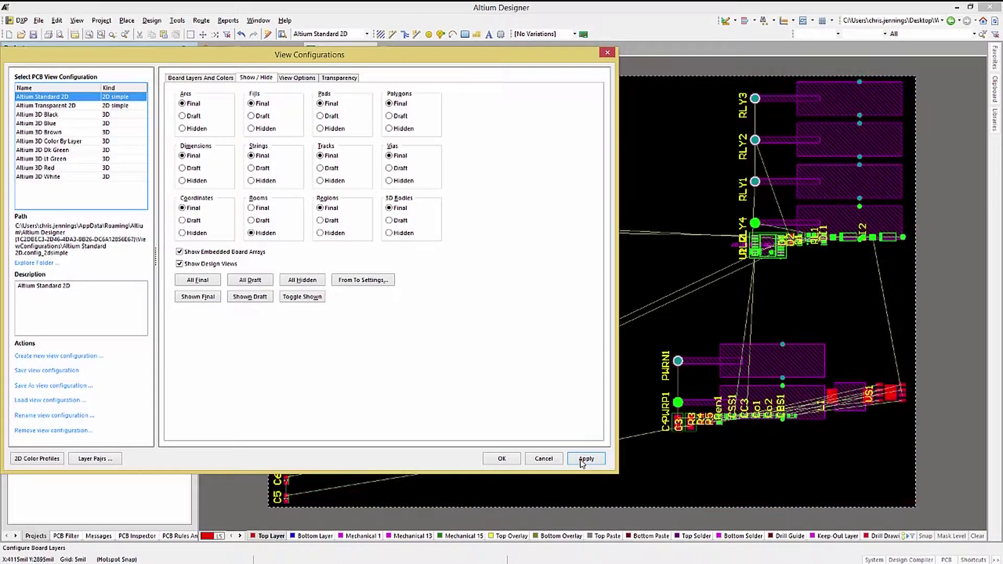
left_click(504, 458)
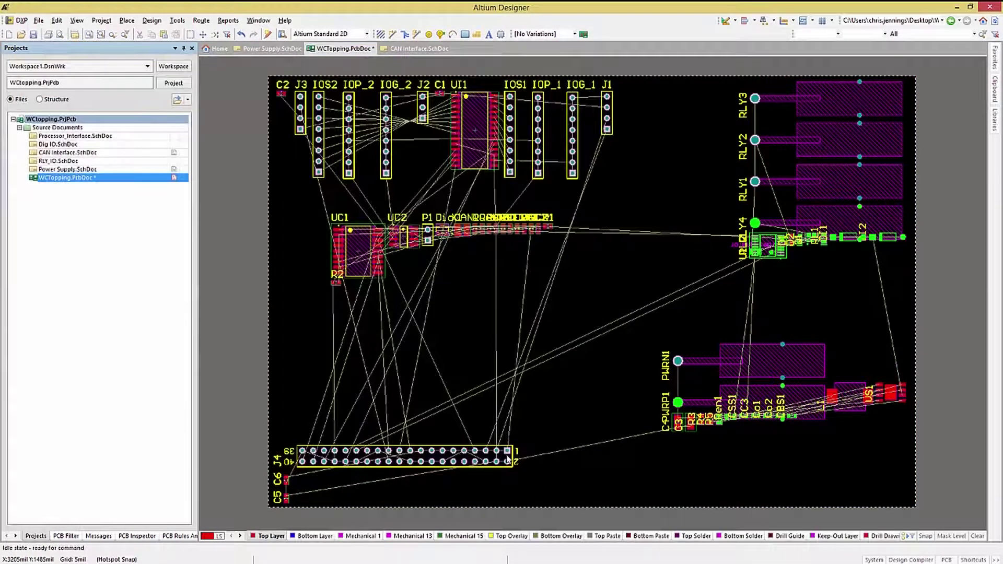
mouse_move(608, 132)
left_mouse_down()
mouse_move(696, 138)
mouse_move(609, 120)
left_mouse_up()
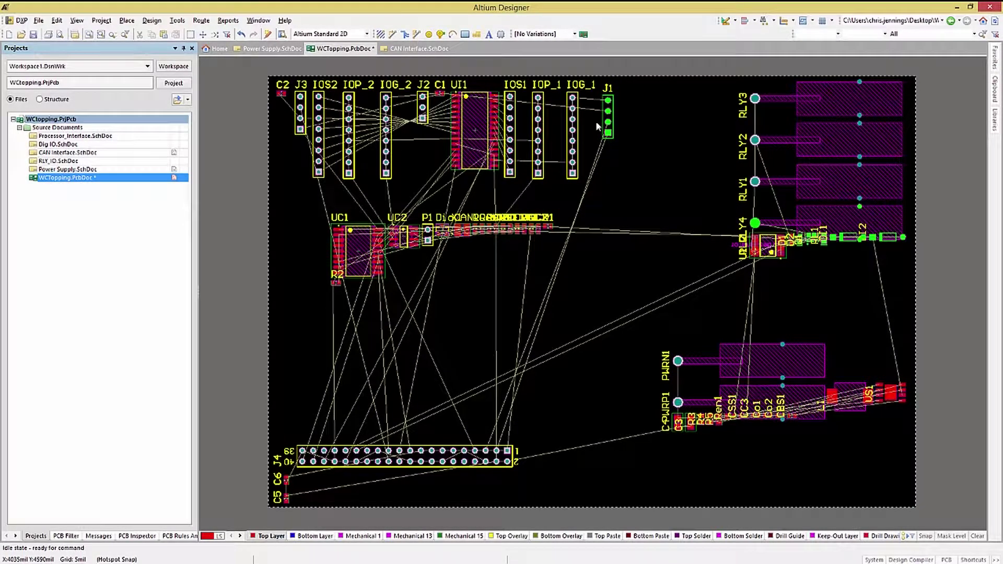
Set Rooms to Final in the View Configurations Show/Hide settings so rooms display.
key("l")
left_click(255, 78)
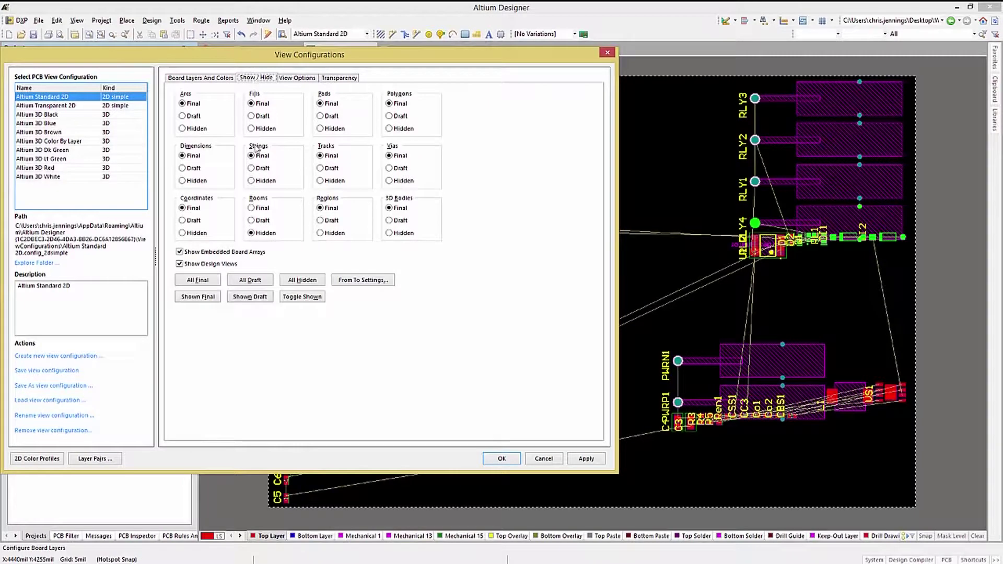
left_click(252, 208)
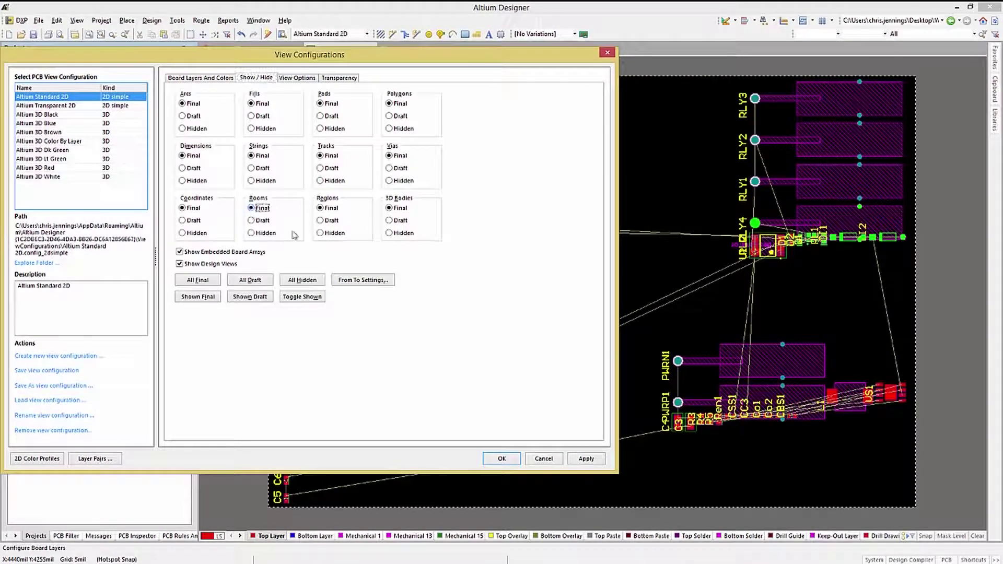
left_click(500, 460)
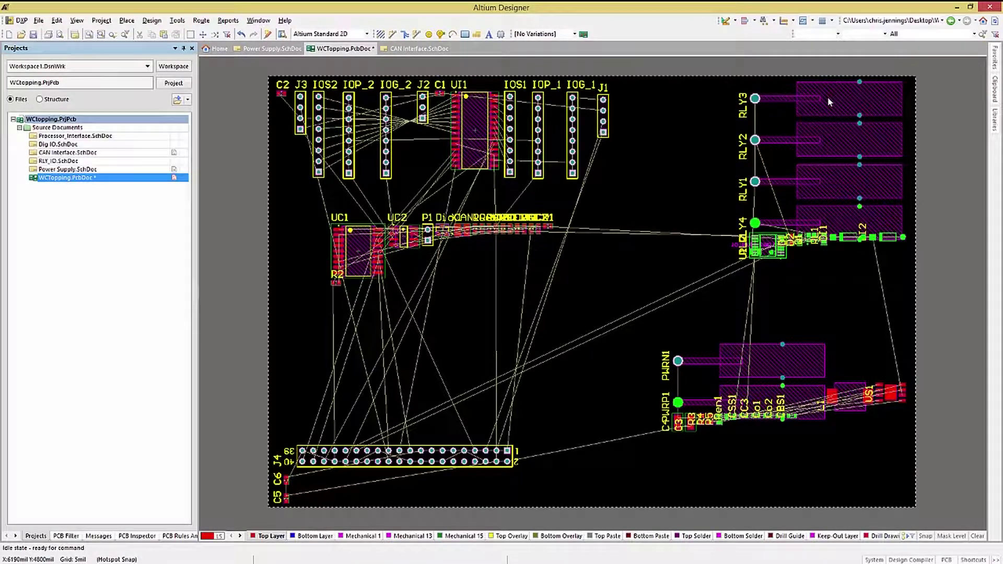
Shift RLY3, place PWRN1 and rotated PWRP1 at the bottom-right edge, and rotate RLY4 into the relay column.
left_click_drag(828, 98, 754, 106)
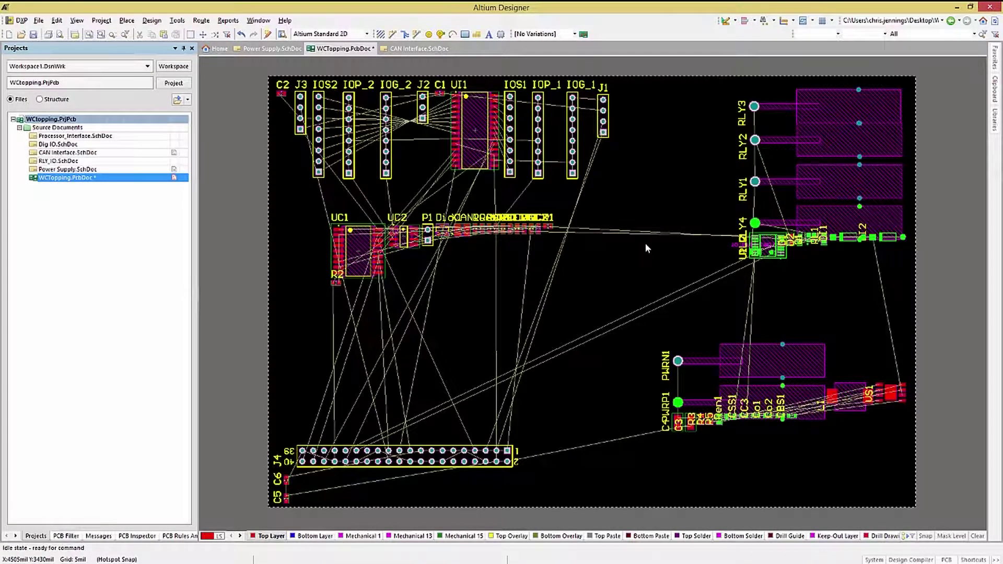
left_click_drag(808, 359, 763, 481)
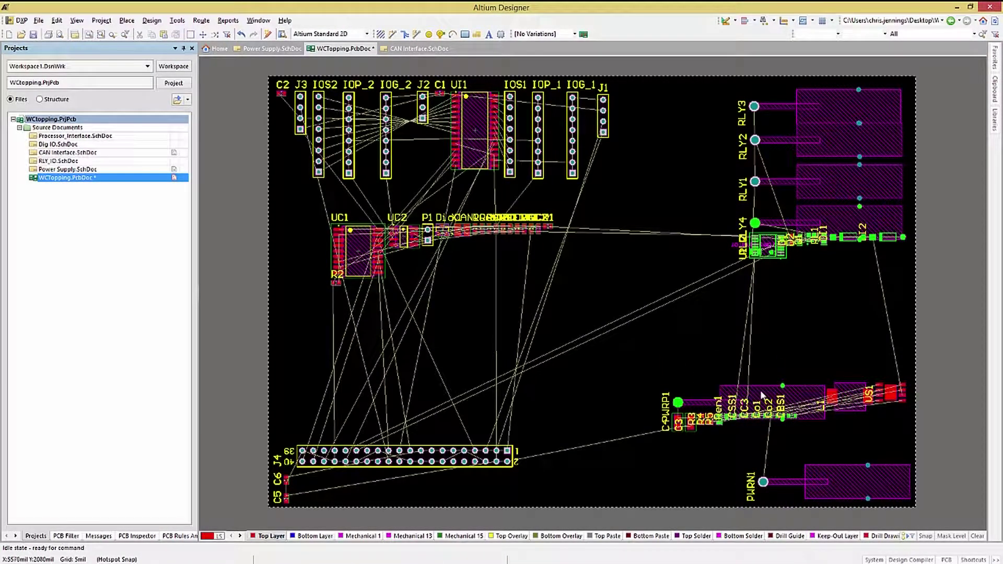
left_click_drag(760, 391, 764, 448)
key("space")
key("space")
key("space")
key("space")
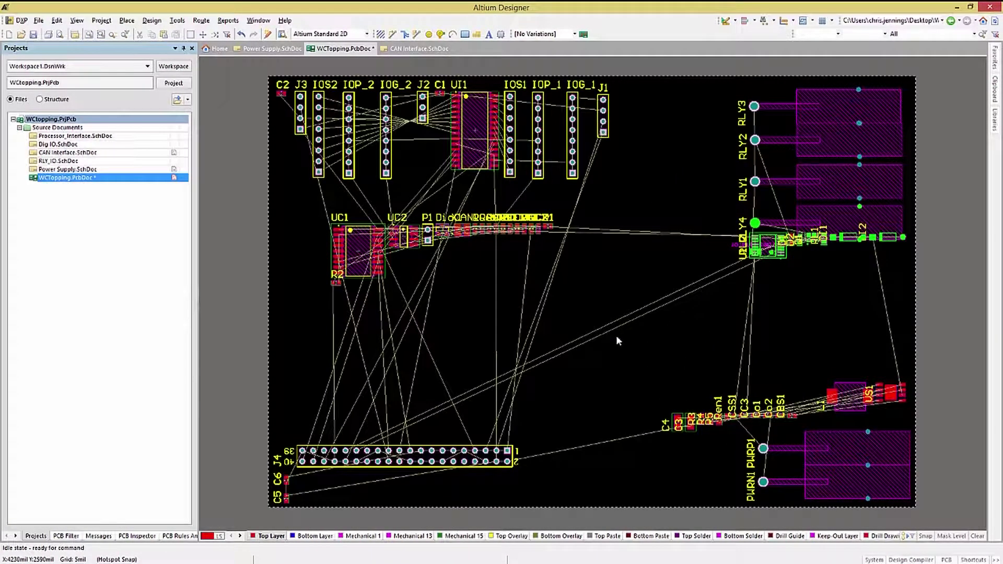
left_click_drag(834, 209, 754, 215)
key("space")
key("space")
key("space")
key("space")
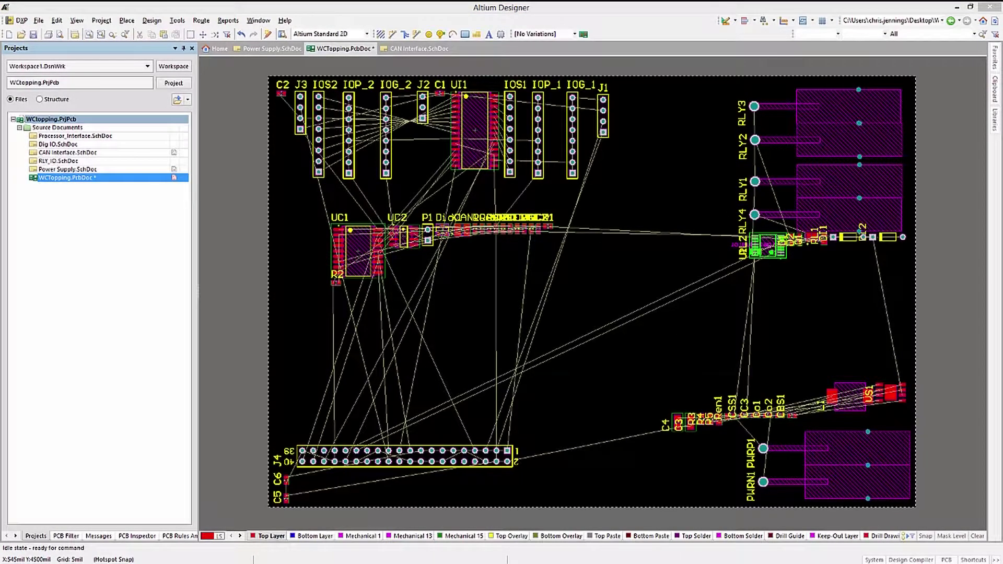
Set the relative origin on the IOS2 header pad.
left_click(57, 20)
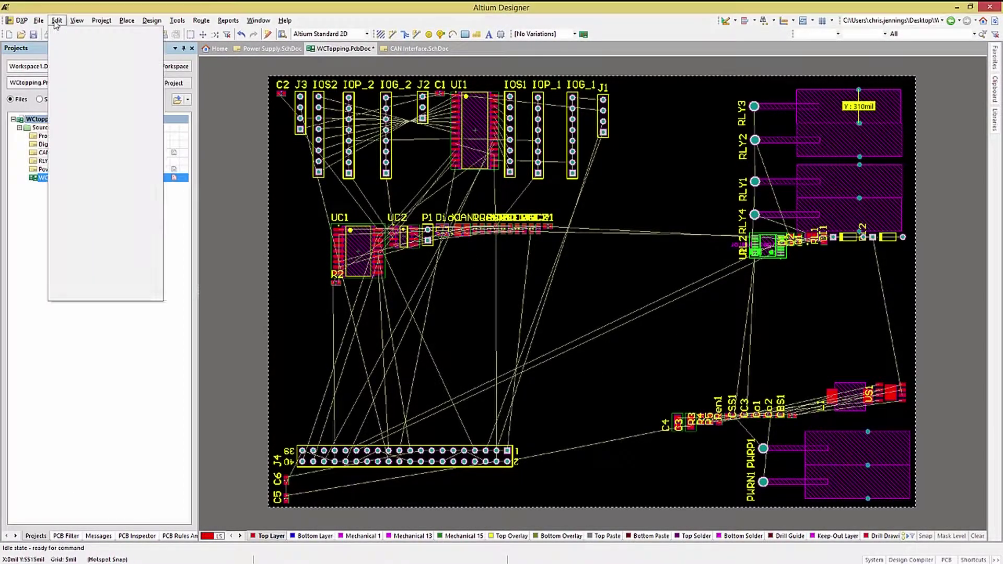
mouse_move(76, 242)
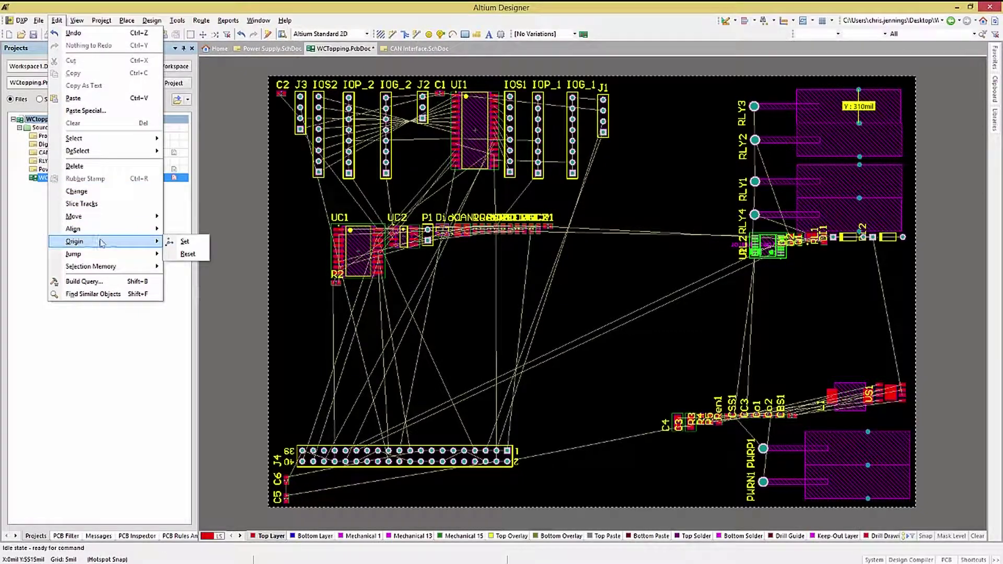
left_click(185, 242)
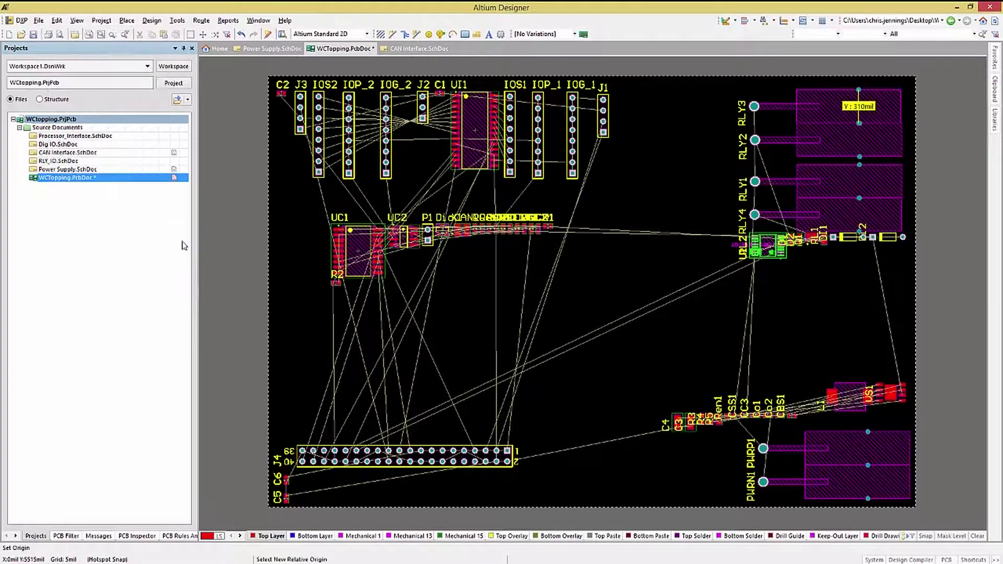
left_click(318, 173)
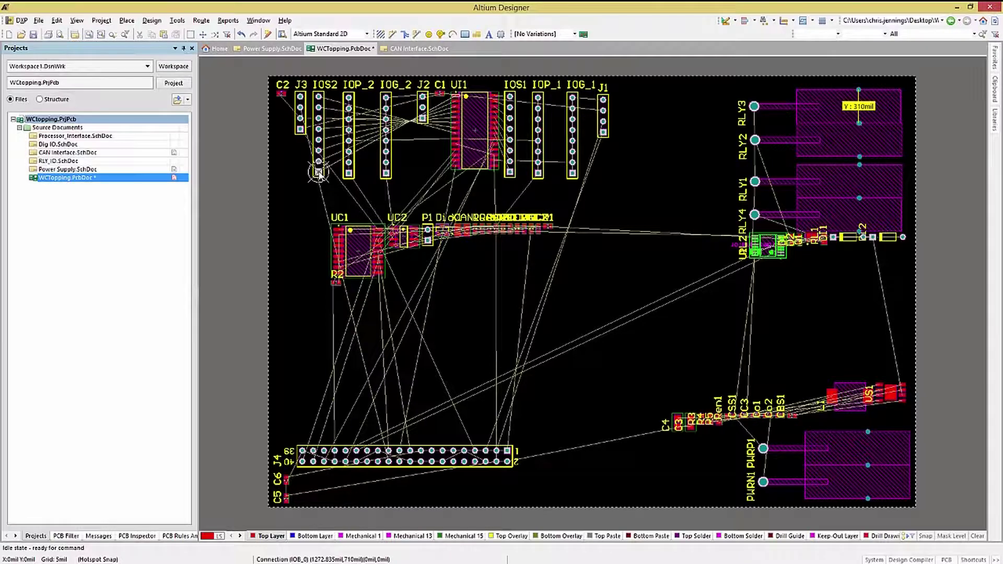
Set the global snap grid to 250mil.
right_click(332, 195)
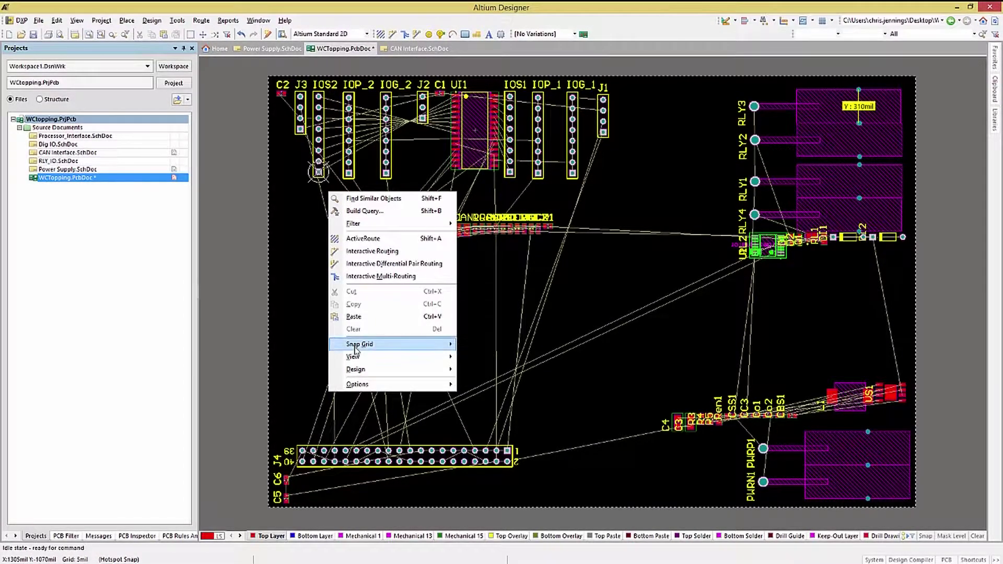
mouse_move(358, 349)
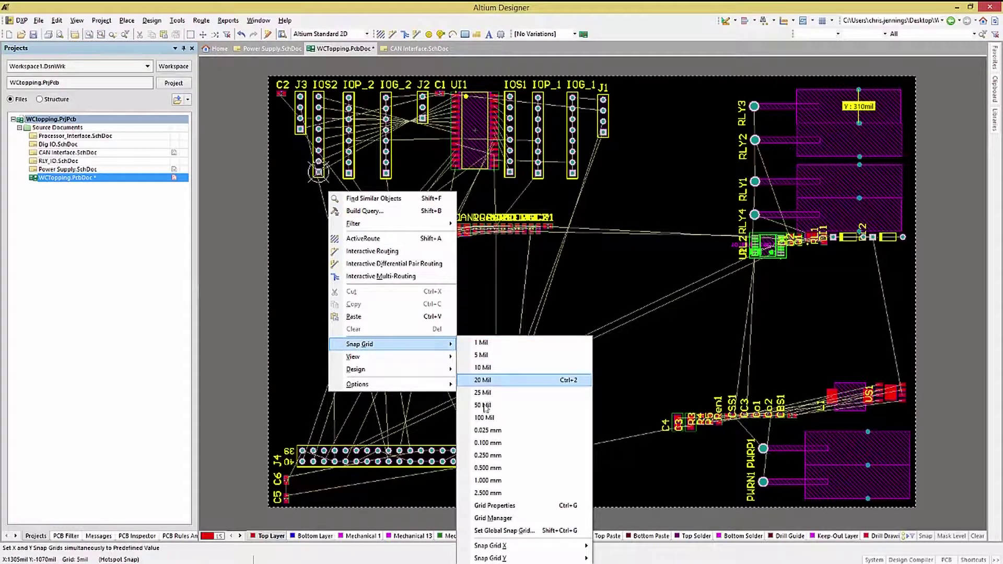
left_click(501, 530)
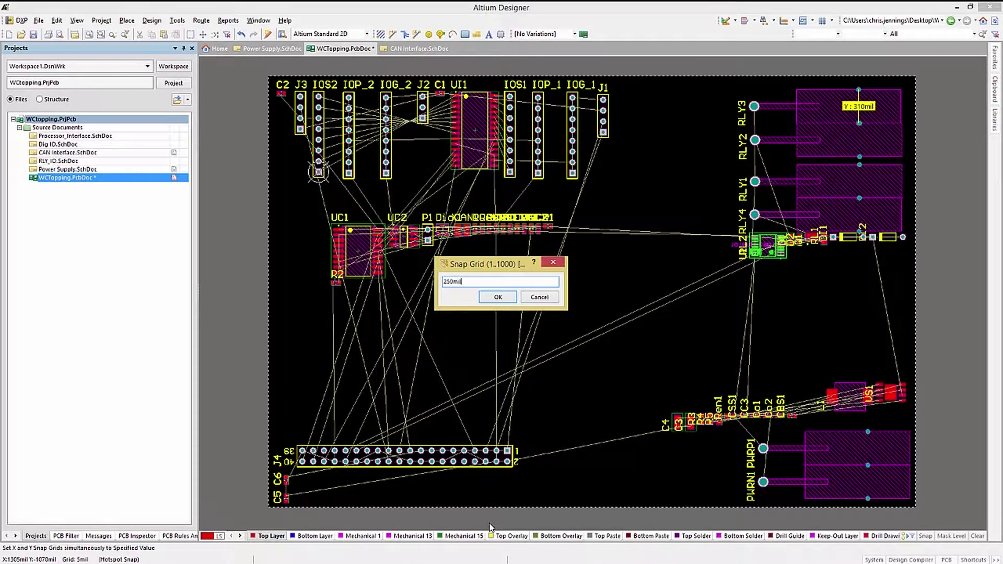
key("Return")
Snap IOP_2 along the 250mil grid, then switch the snap grid to 20mil.
left_click_drag(349, 167, 371, 176)
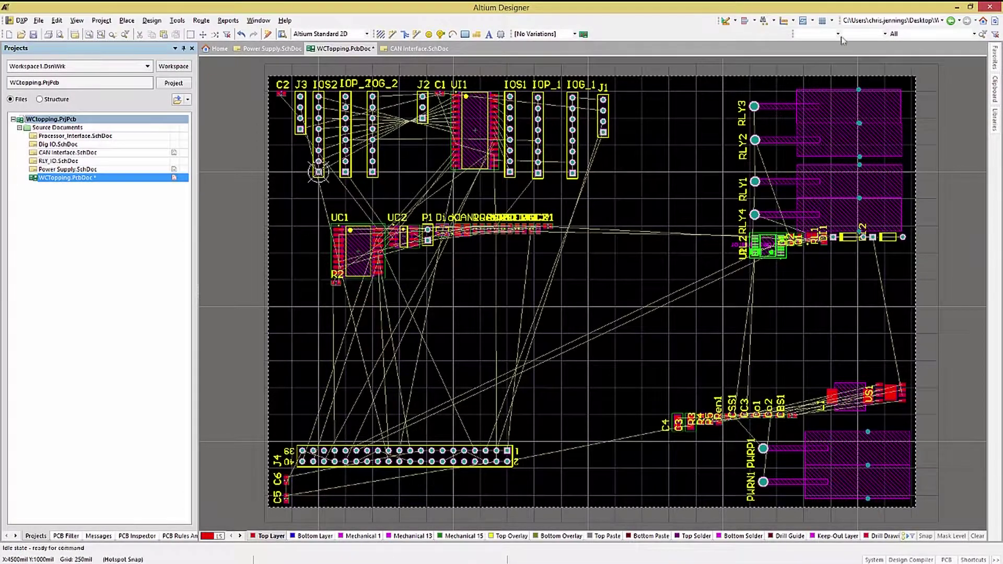
left_click(823, 20)
left_click(836, 128)
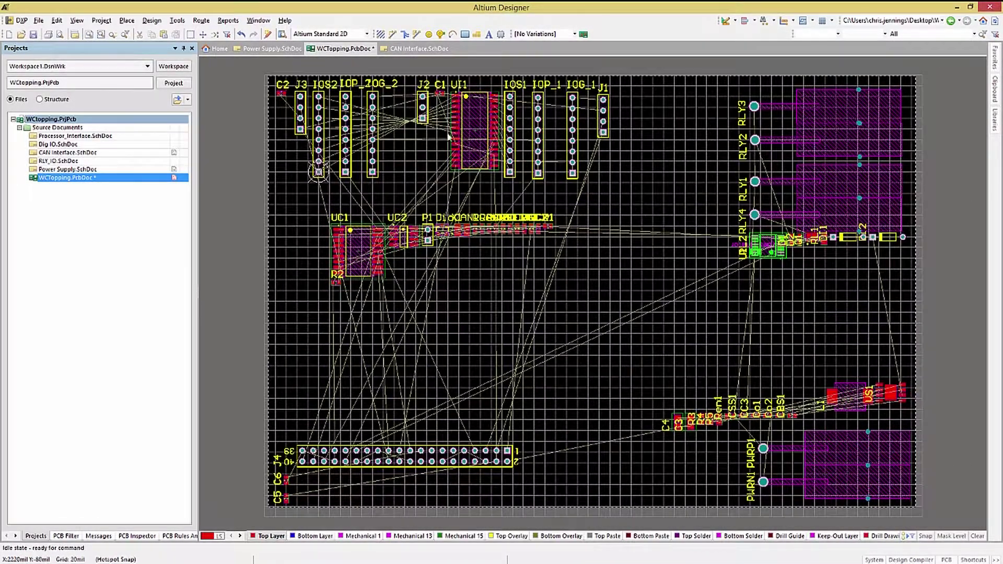
Set the relative origin at the board's bottom-left corner.
left_click(57, 21)
left_click(178, 254)
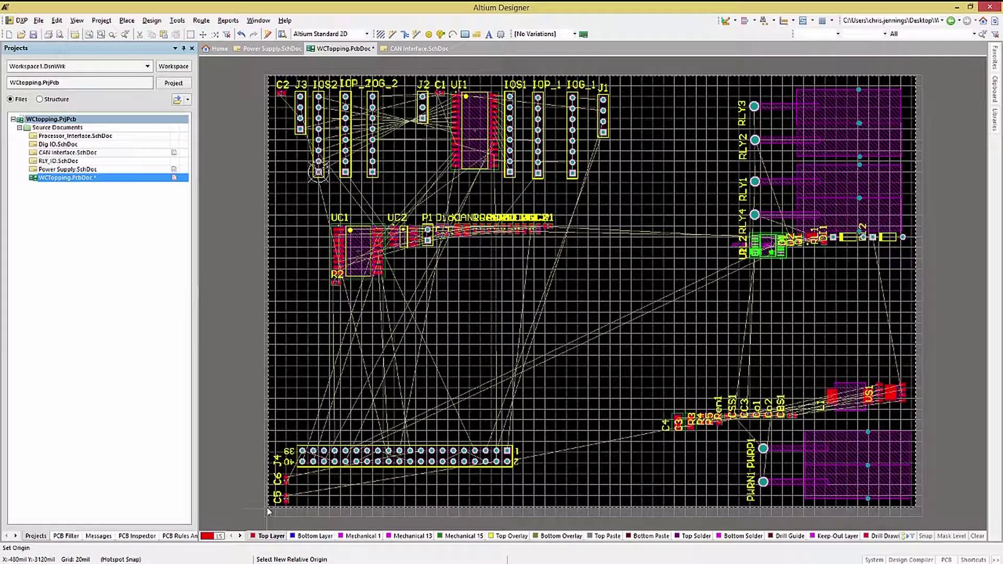
left_click(268, 509)
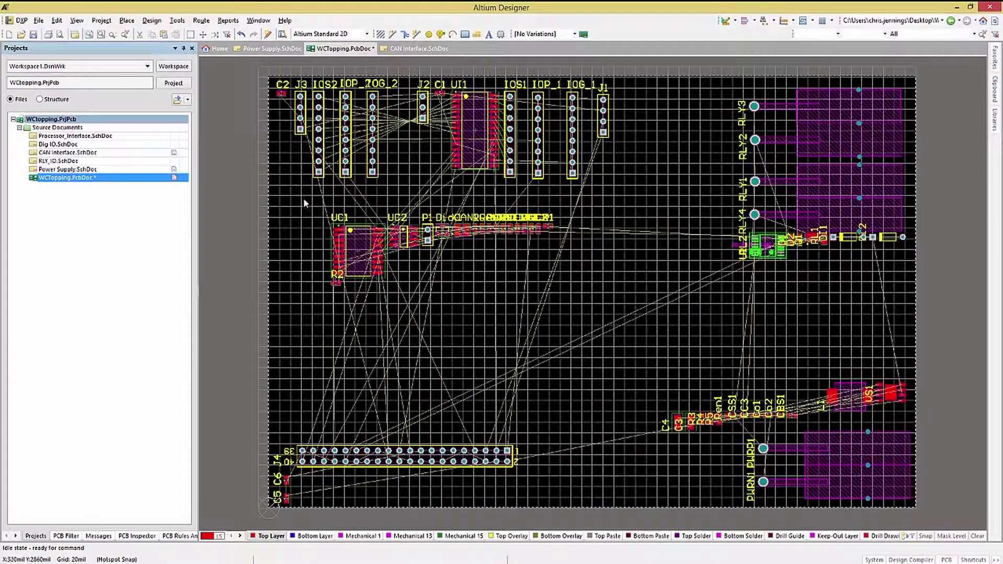
Select UC1, UC2, P1 and the adjacent parts row and drop them slightly lower.
left_click_drag(304, 200, 579, 346)
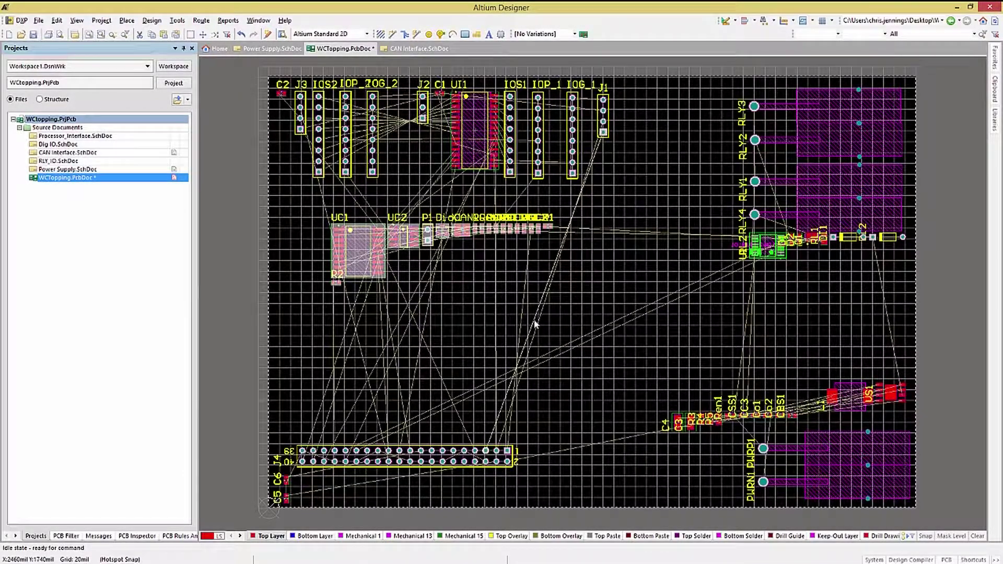
left_click(497, 306)
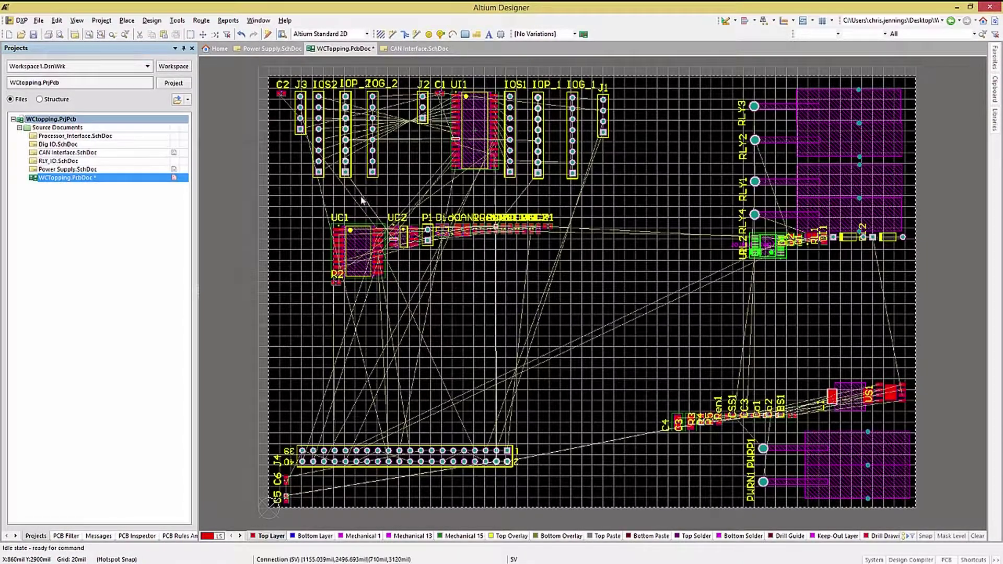
left_click_drag(362, 200, 618, 331)
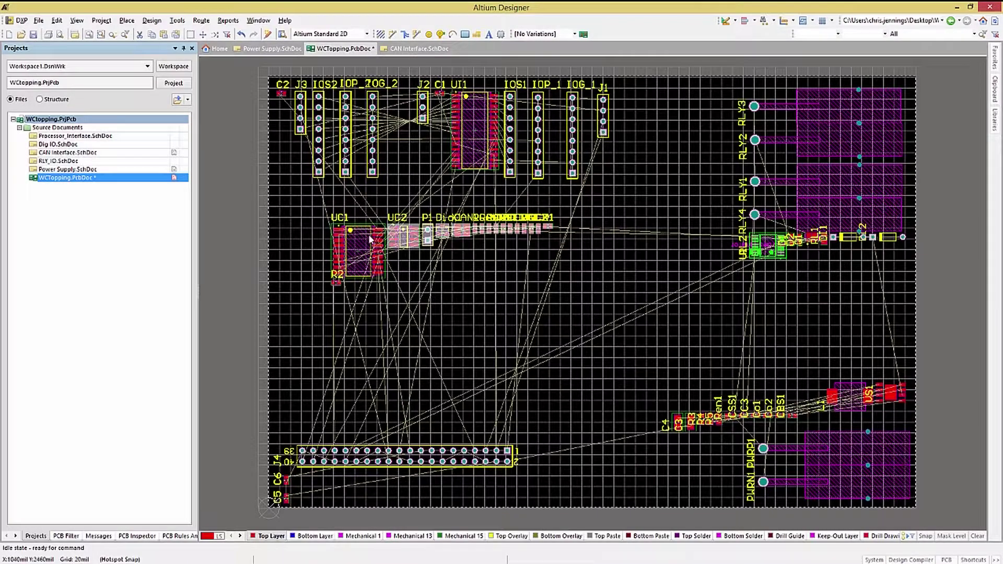
key("i")
key("l")
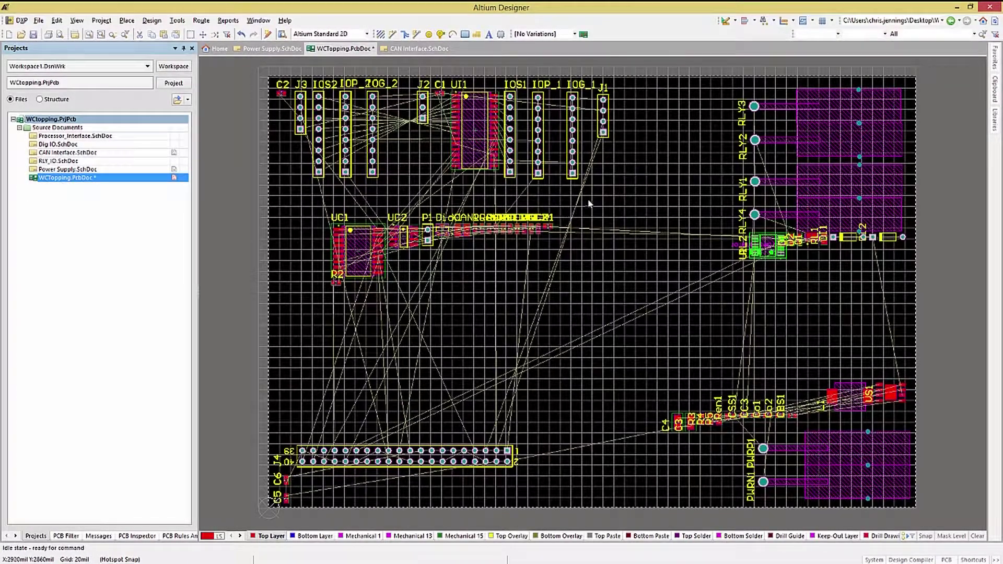
left_click(590, 202)
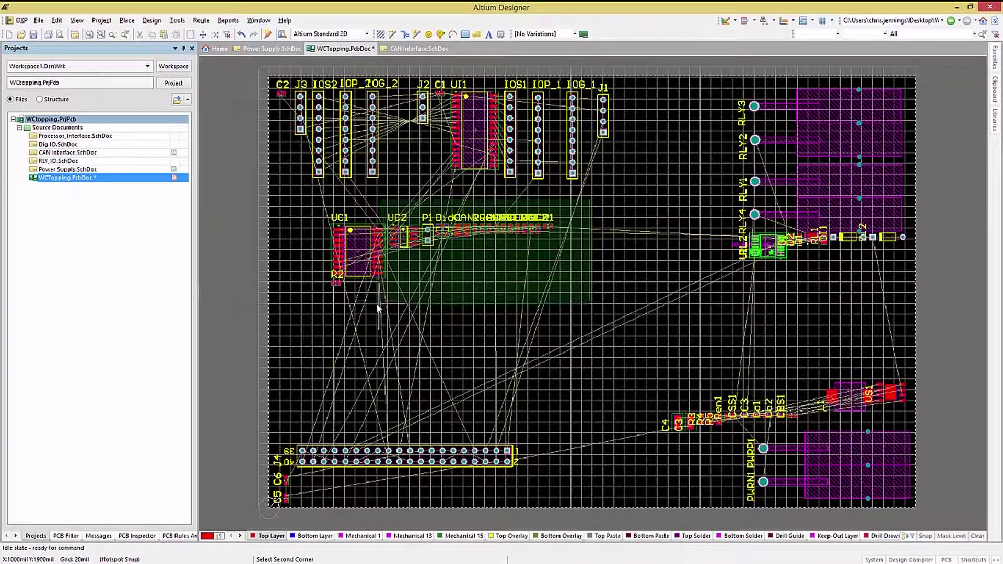
left_click(377, 305)
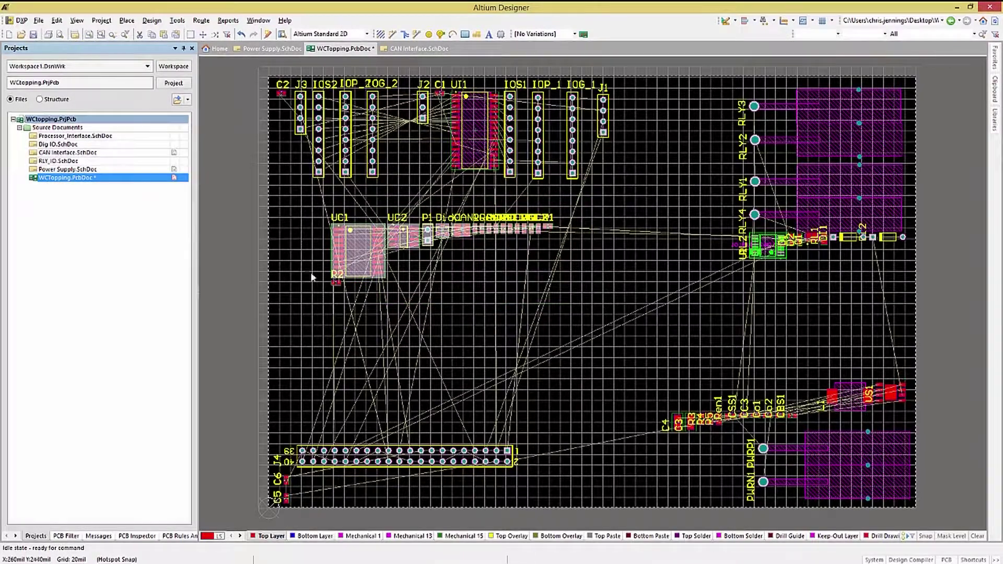
left_click(459, 296)
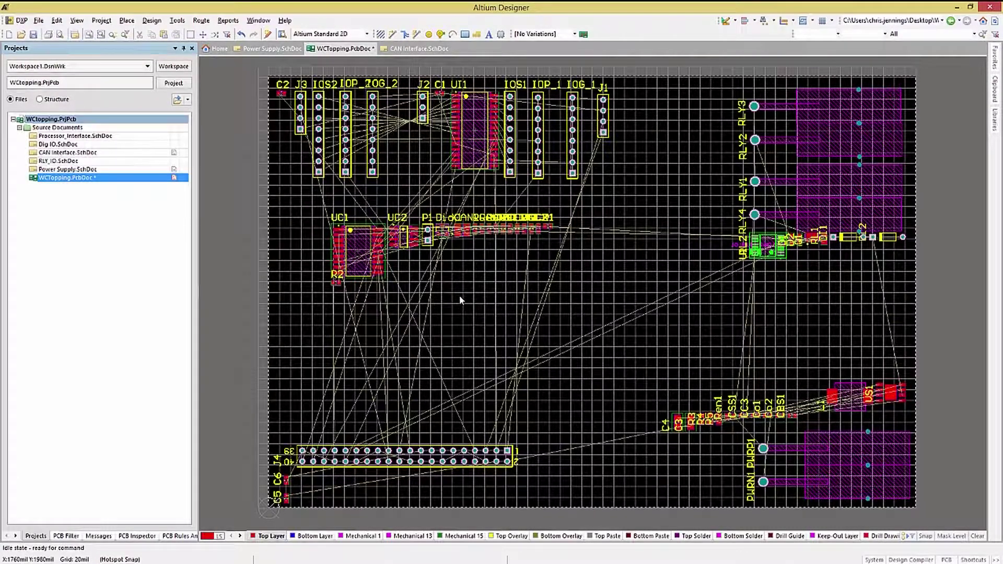
left_click_drag(600, 323, 354, 283)
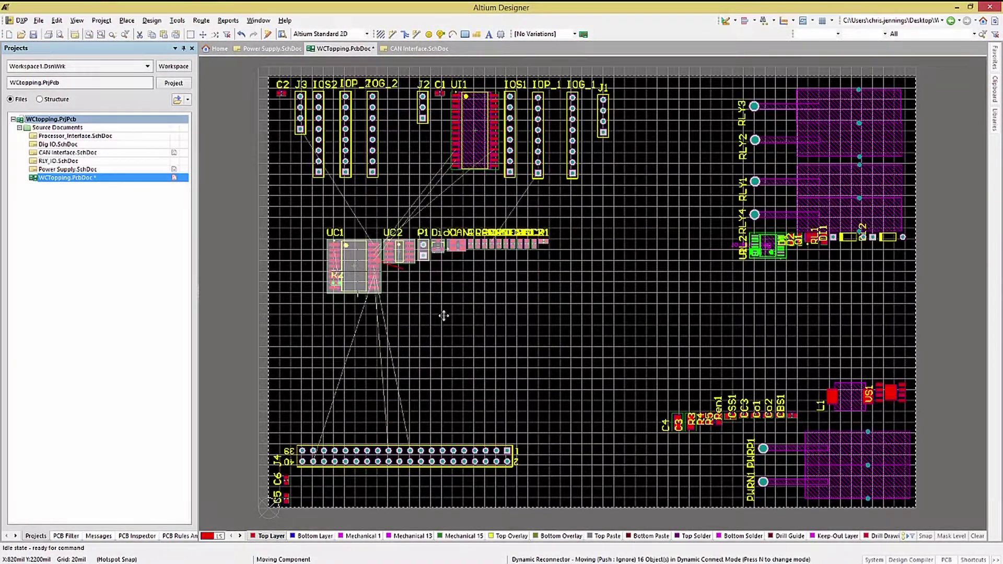
left_click(453, 322)
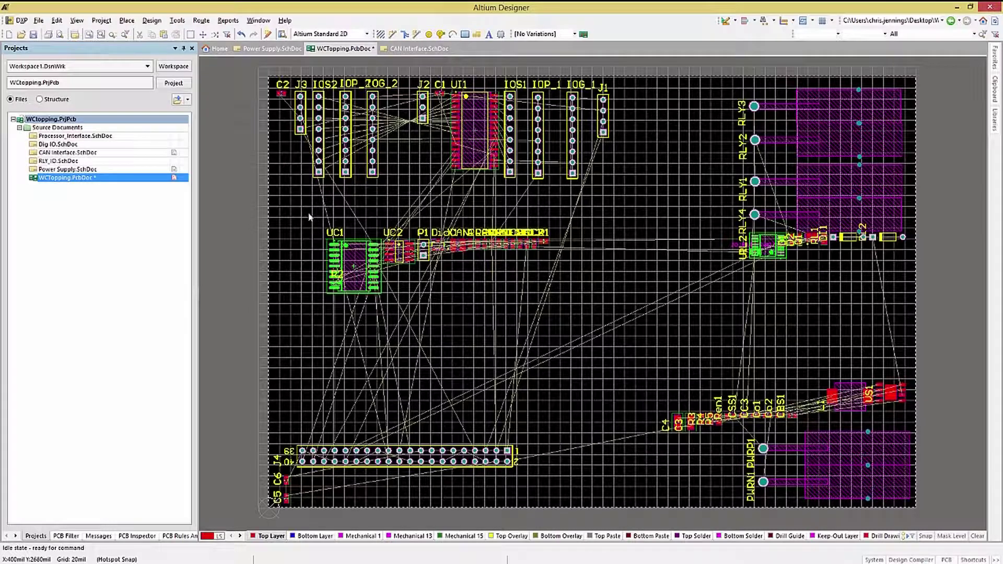
left_click_drag(308, 210, 596, 334)
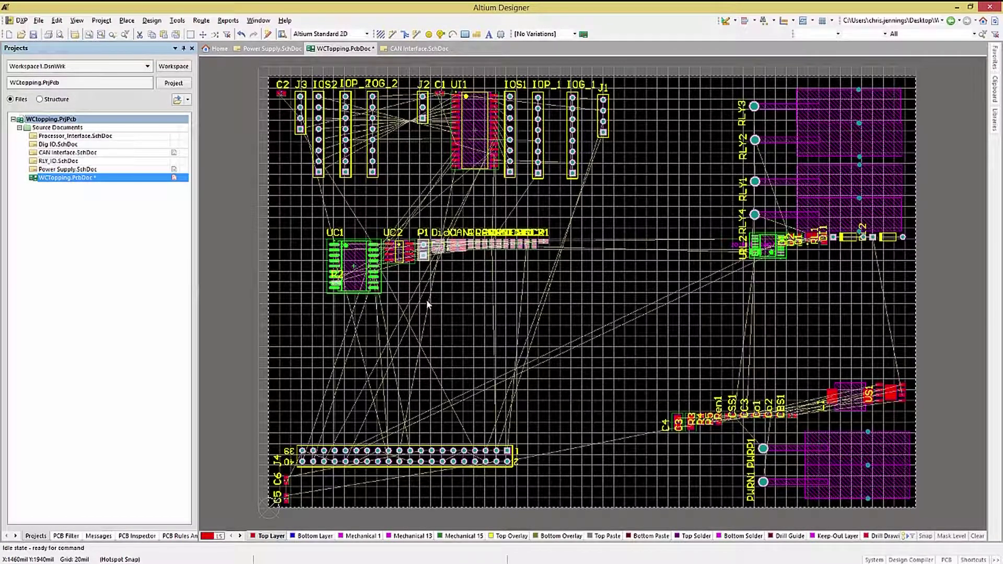
left_click(358, 265)
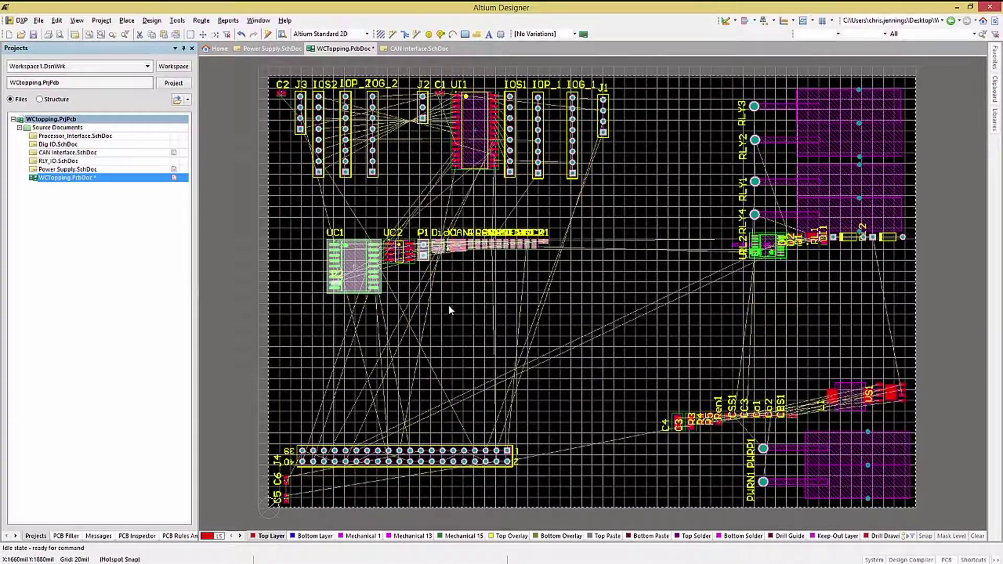
key("e")
key("s")
key("l")
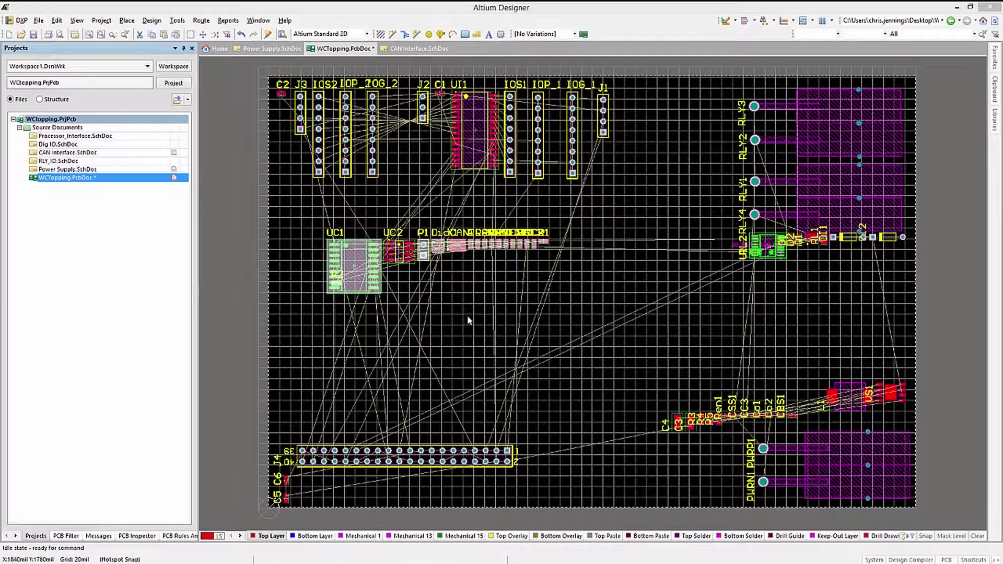
Line-select relays RLY1–RLY4, shift them slightly up the board, and deselect them.
key("s")
key("l")
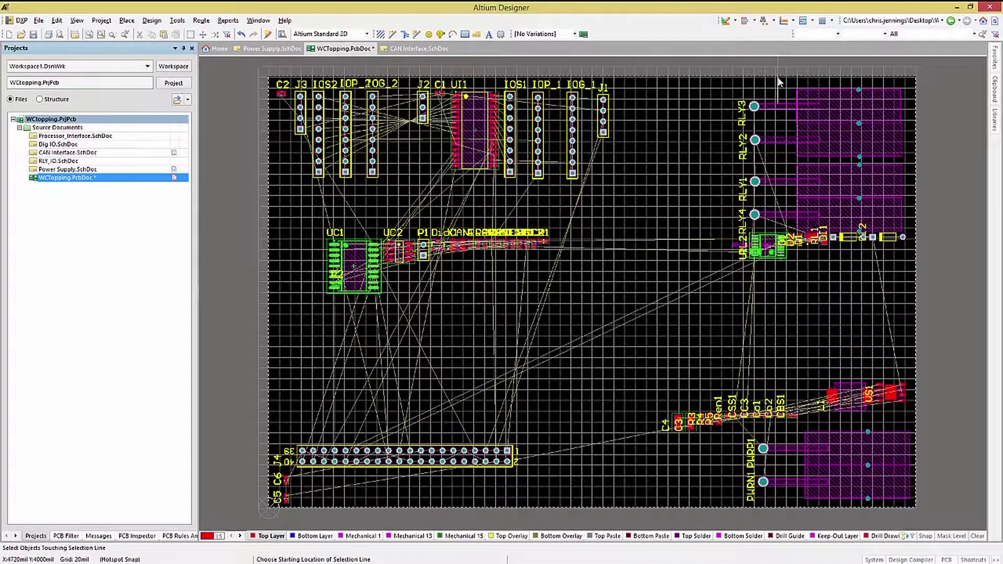
left_click(774, 87)
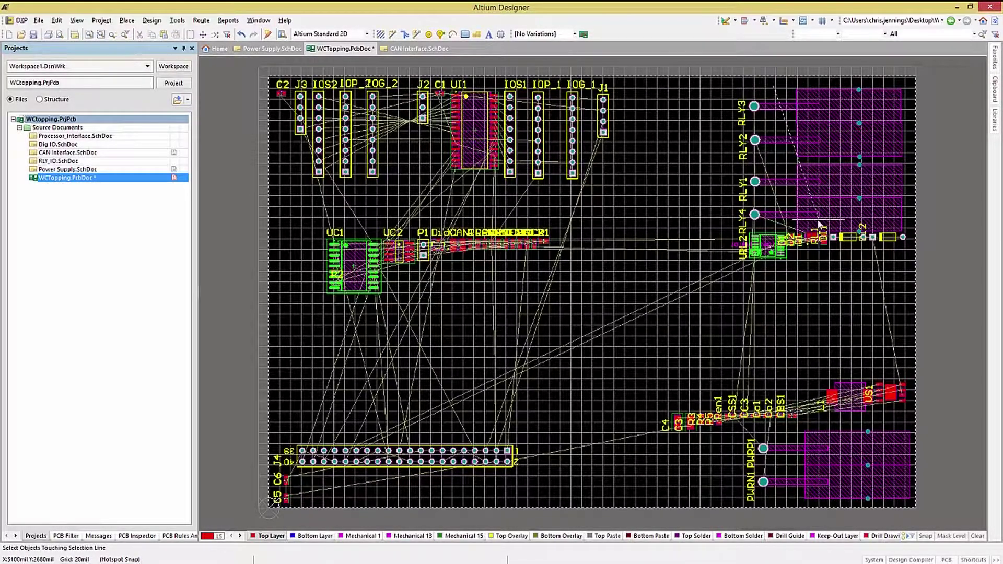
left_click(819, 224)
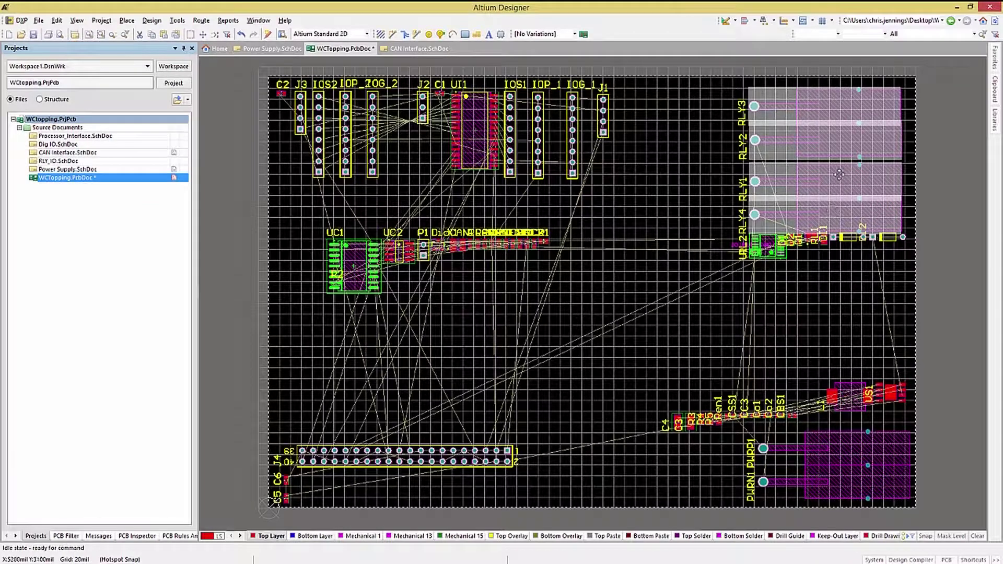
left_click_drag(839, 173, 842, 165)
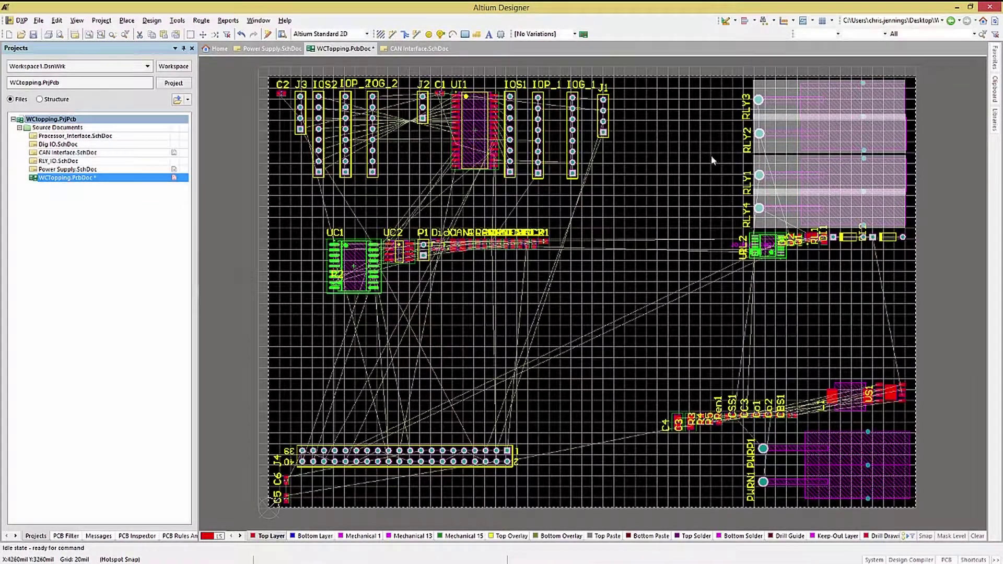
left_click(677, 149)
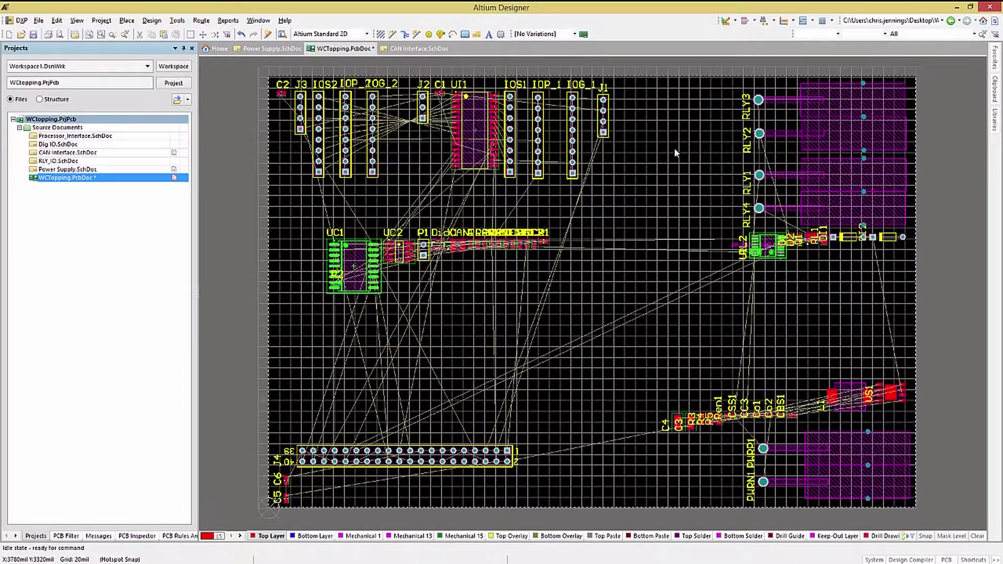
left_click(58, 20)
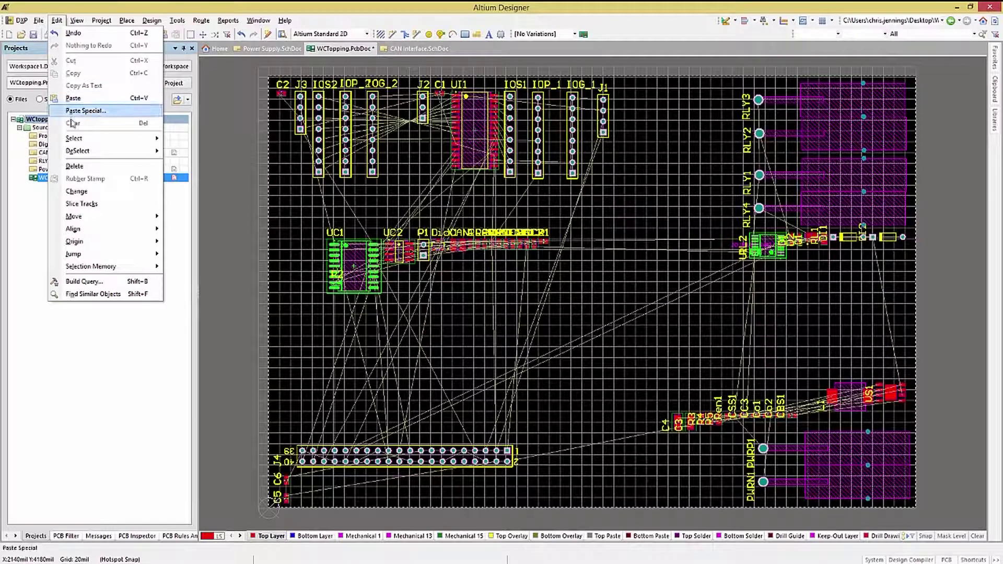
mouse_move(130, 138)
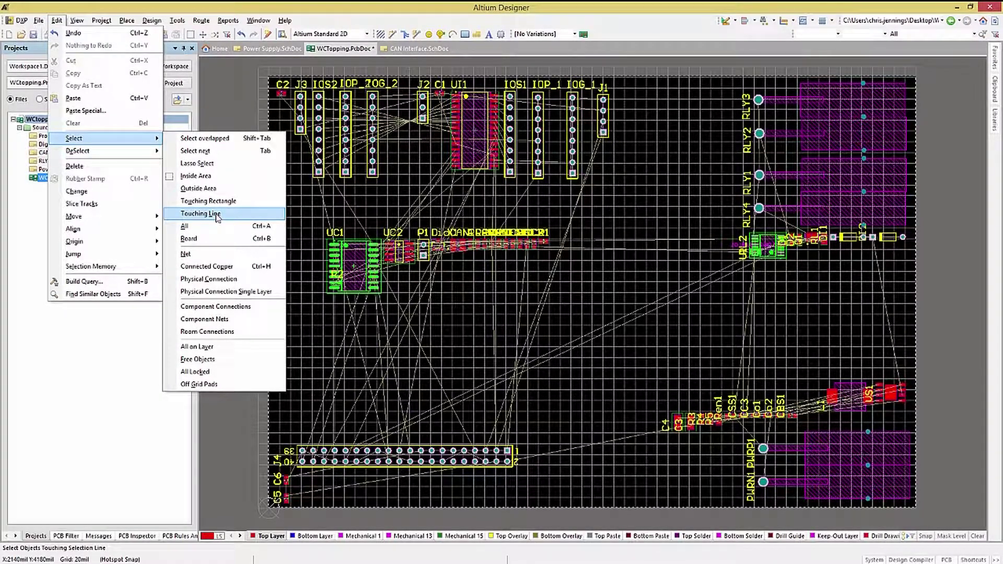
left_click(314, 211)
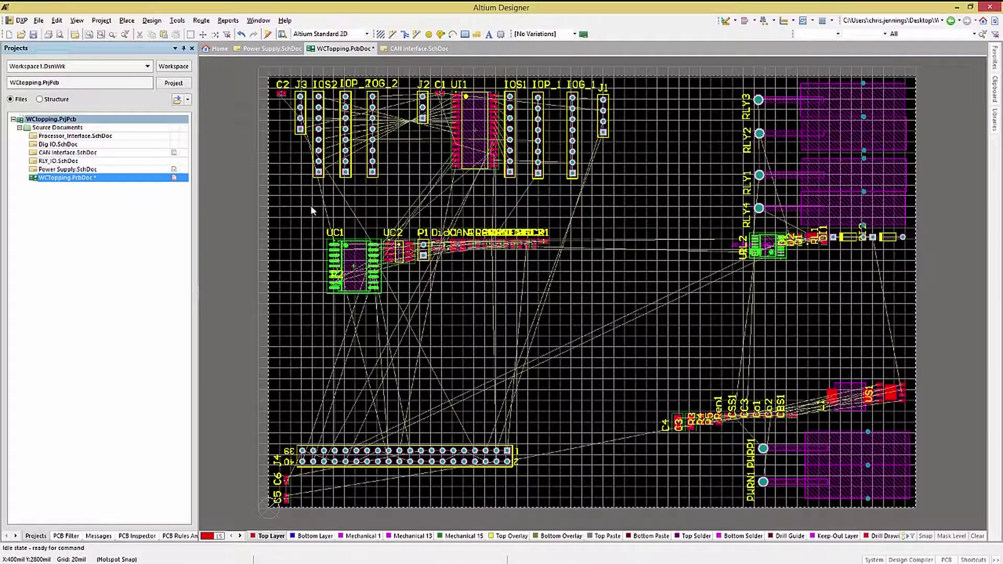
left_click_drag(657, 65, 233, 206)
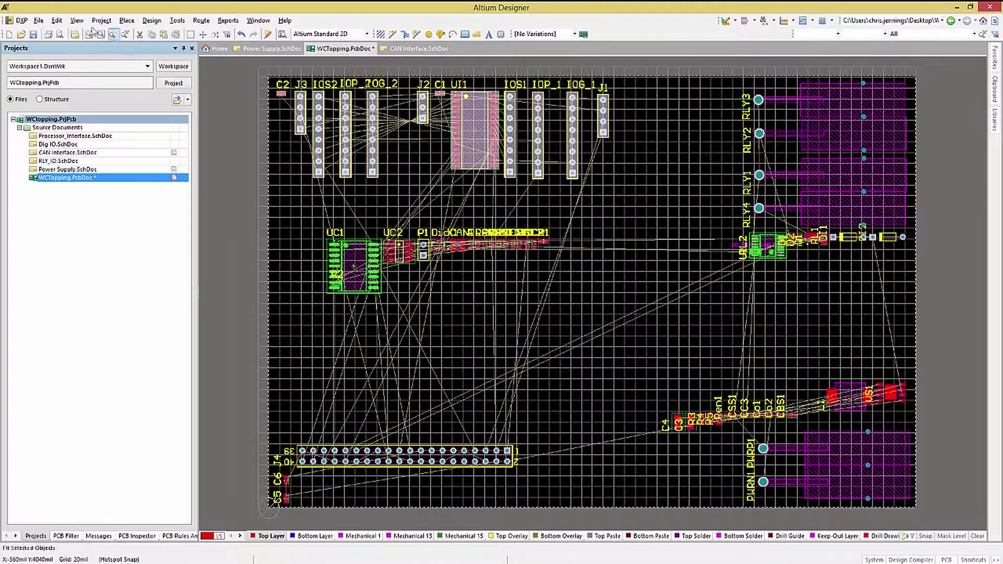
left_click(56, 20)
mouse_move(78, 151)
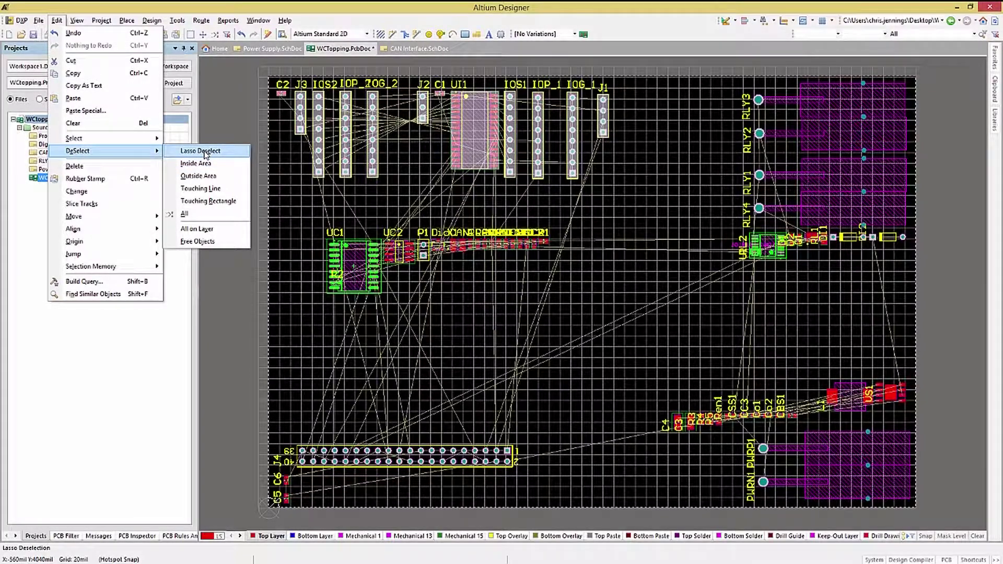
left_click(202, 188)
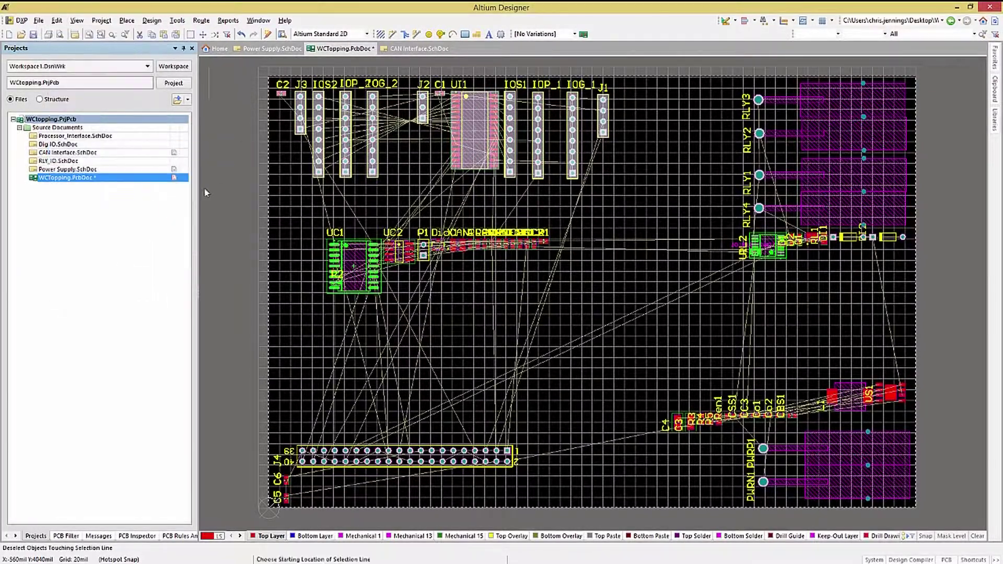
left_click(400, 167)
left_click(383, 201)
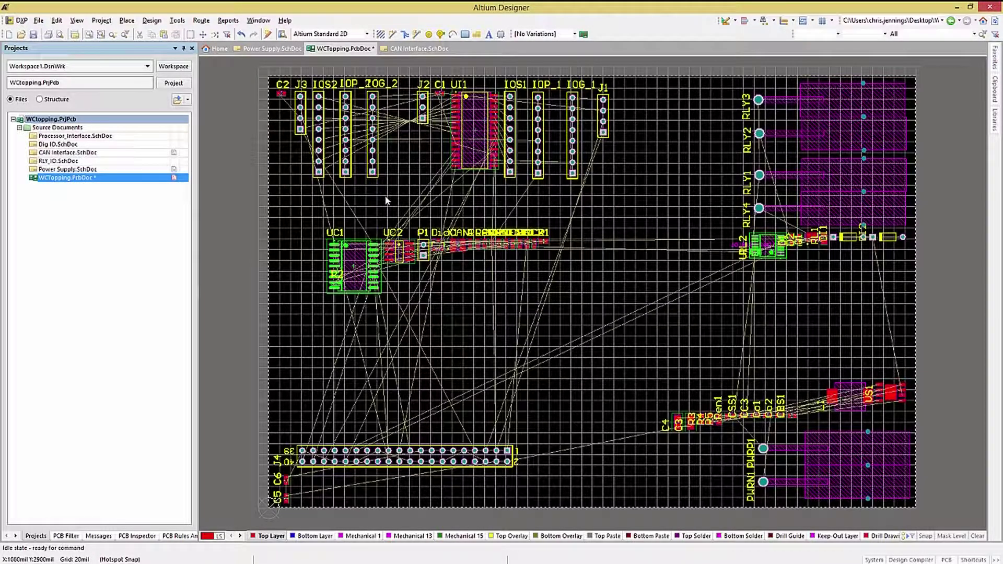
left_click_drag(602, 312, 929, 442)
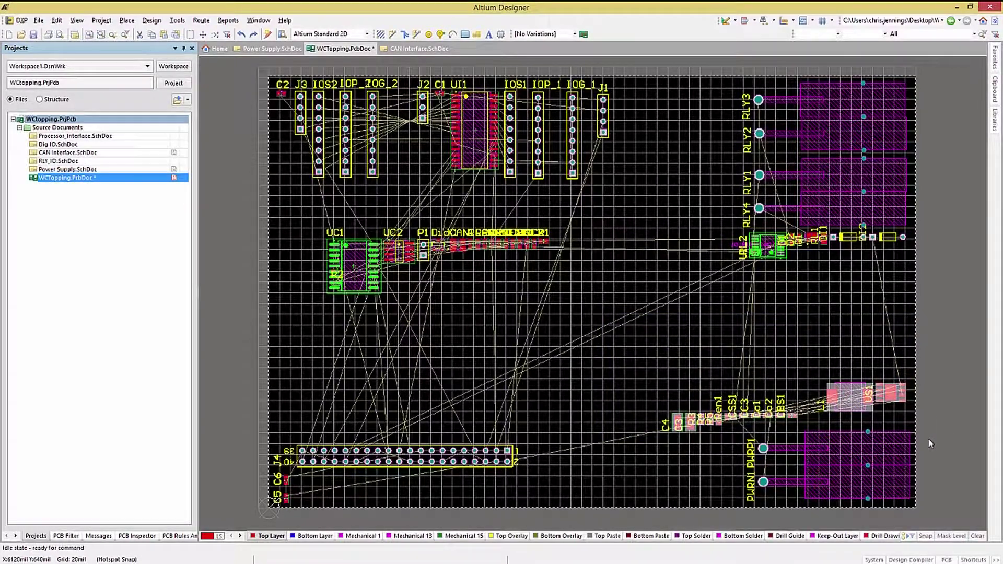
Align the C4–US1 row by top edges, then by vertical centres on a reference part.
left_click(755, 22)
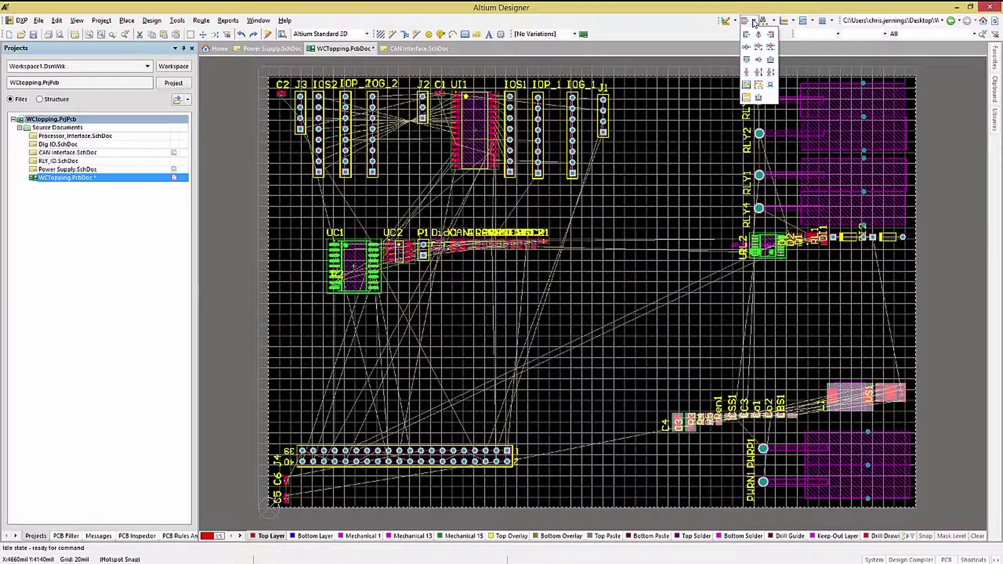
left_click(745, 62)
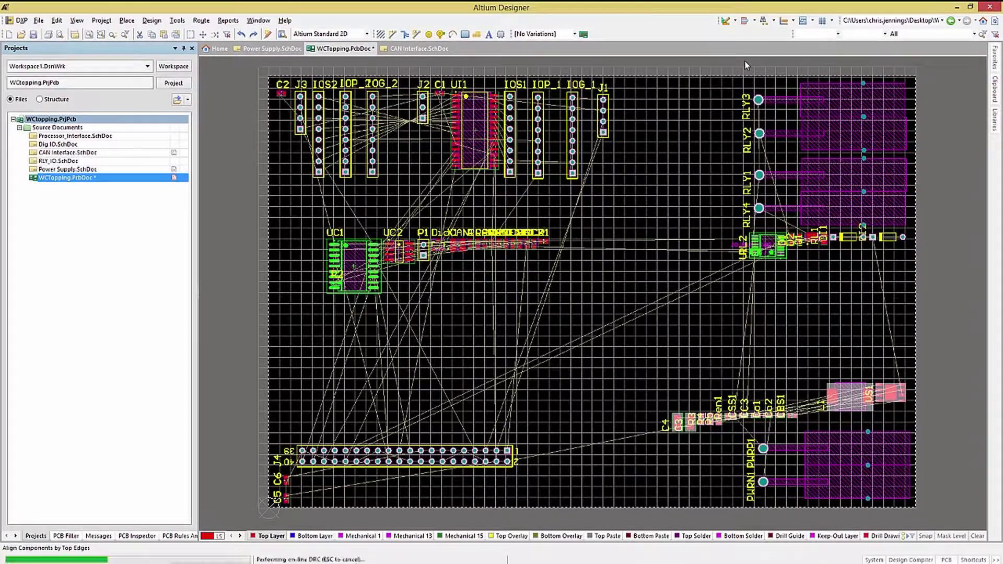
left_click(756, 24)
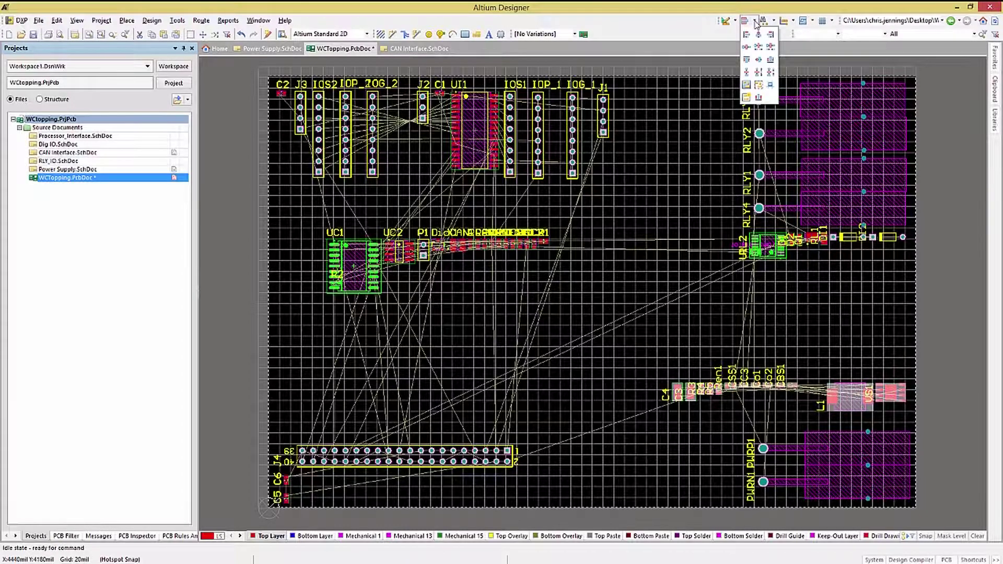
left_click(759, 61)
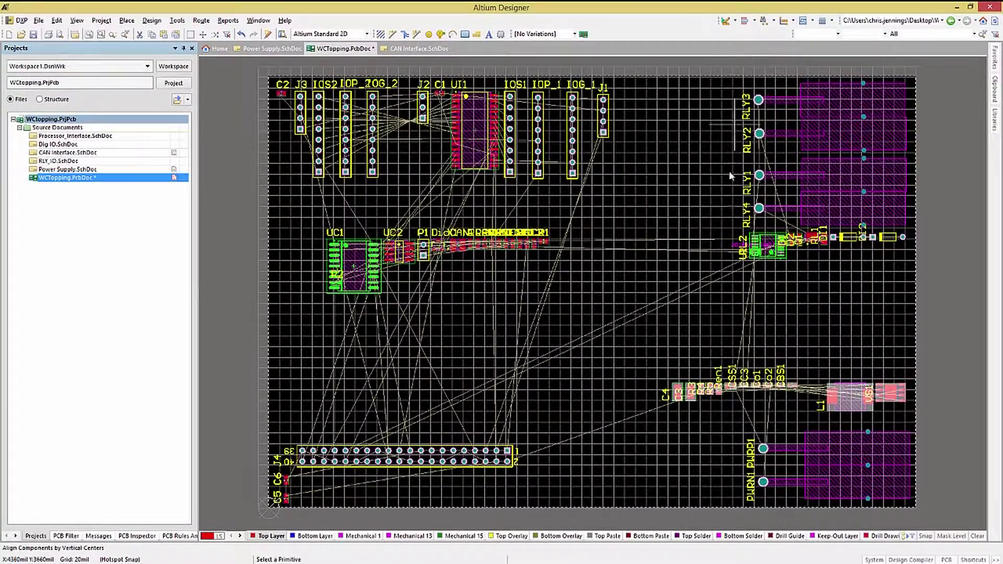
left_click(850, 402)
left_click(811, 326)
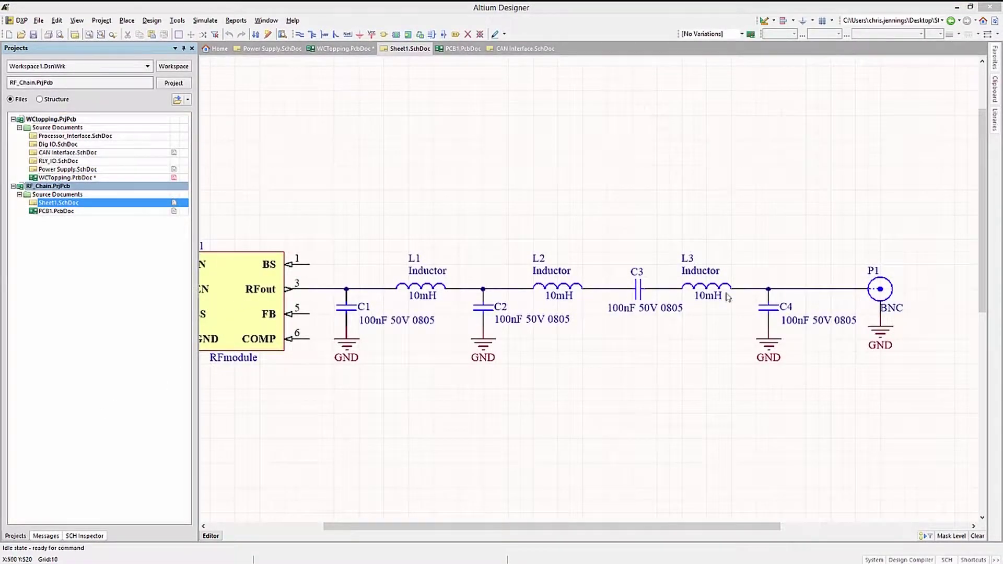
Open PCB1.PcbDoc from the RF_Chain project in the Projects panel.
double_click(56, 211)
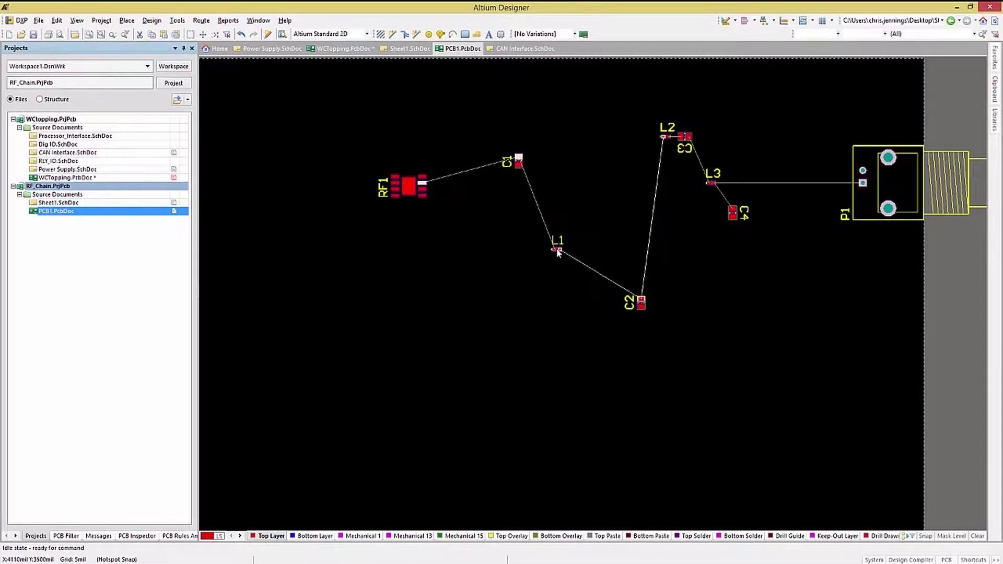
Align C1–C4 and L1–L3 by vertical centres to RF1 in one horizontal row, then deselect.
scroll(557, 251, "up", 2, "ctrl")
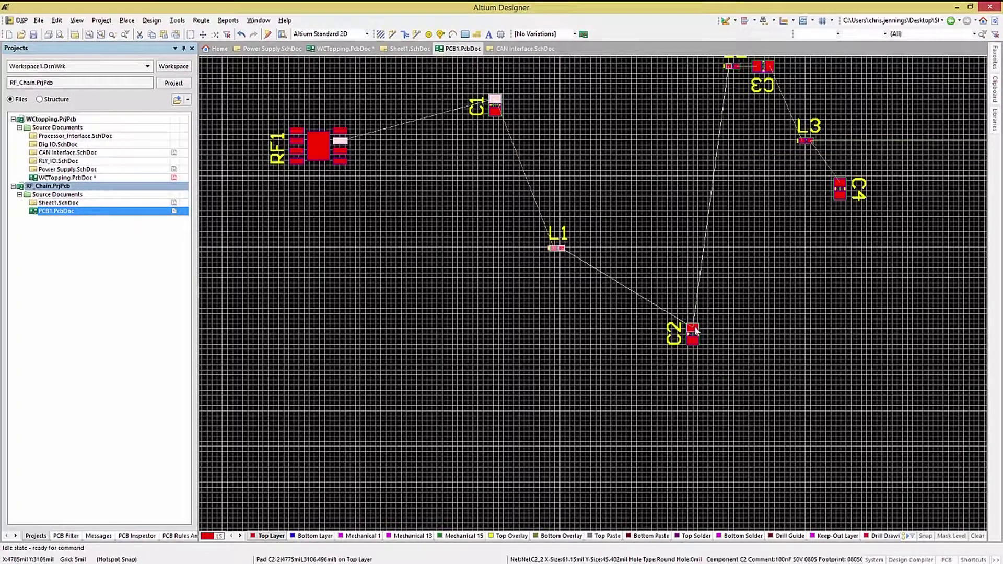
scroll(761, 212, "left", 1, "shift")
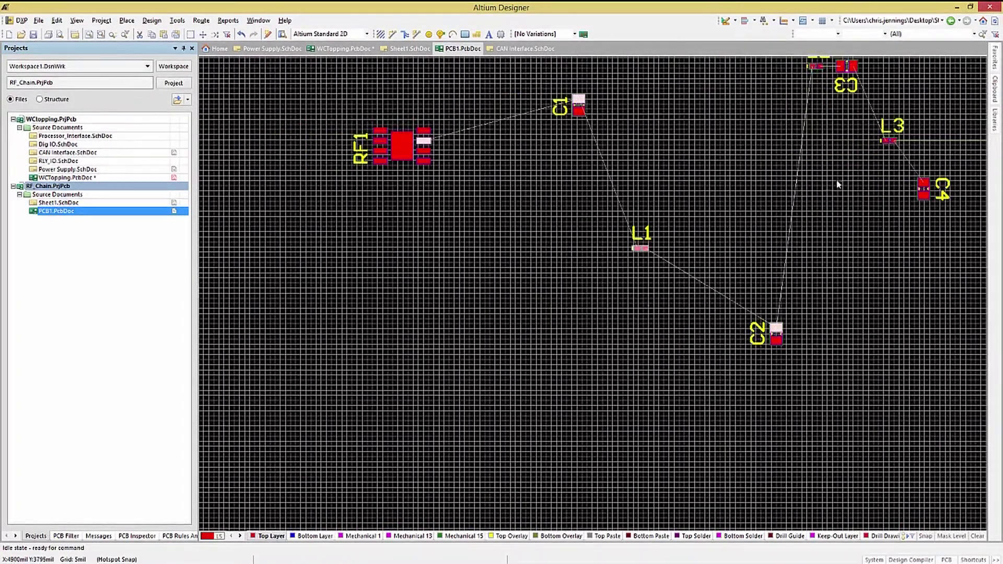
scroll(847, 172, "left", 1, "shift")
scroll(853, 163, "up", 3)
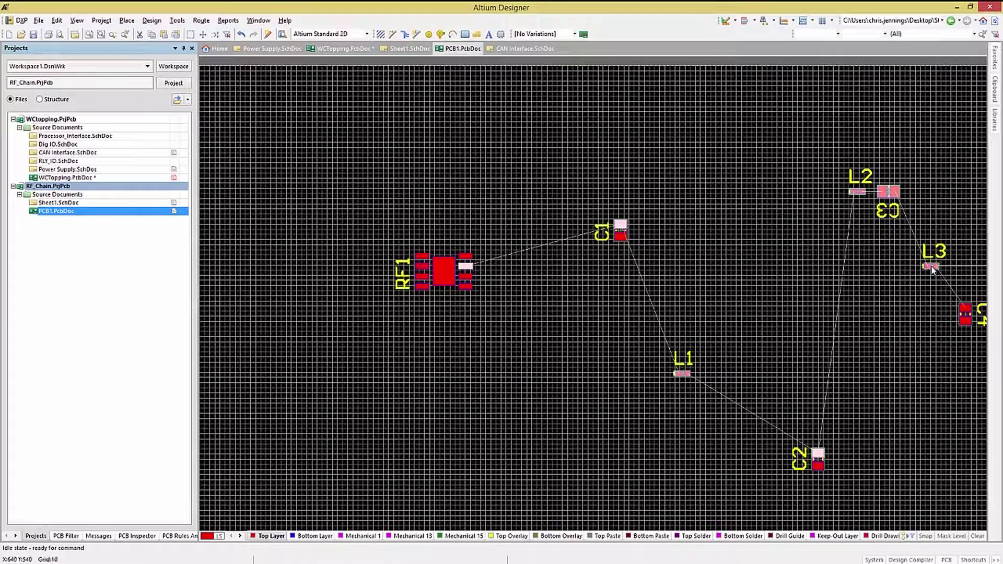
scroll(727, 276, "right", 6, "shift")
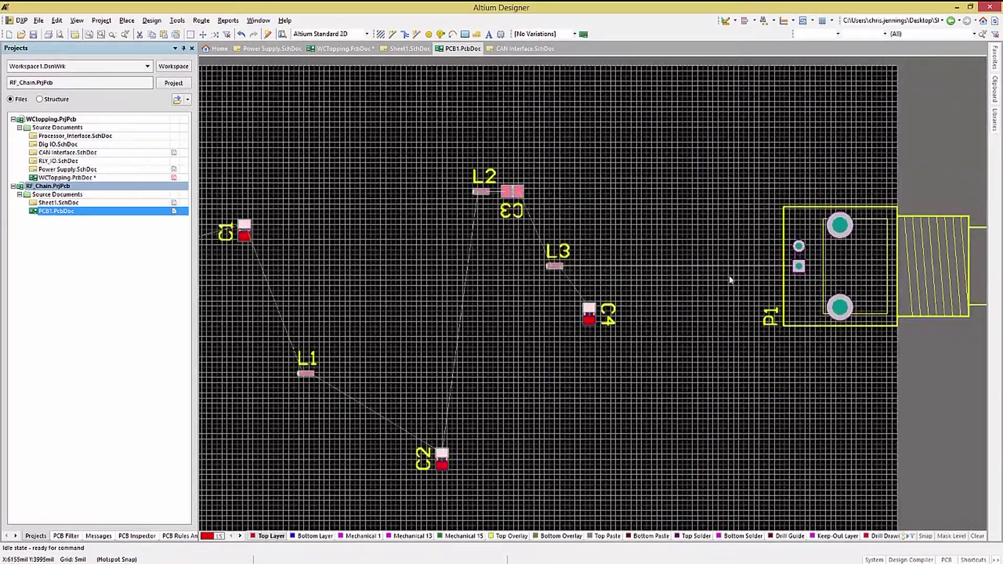
left_click(754, 21)
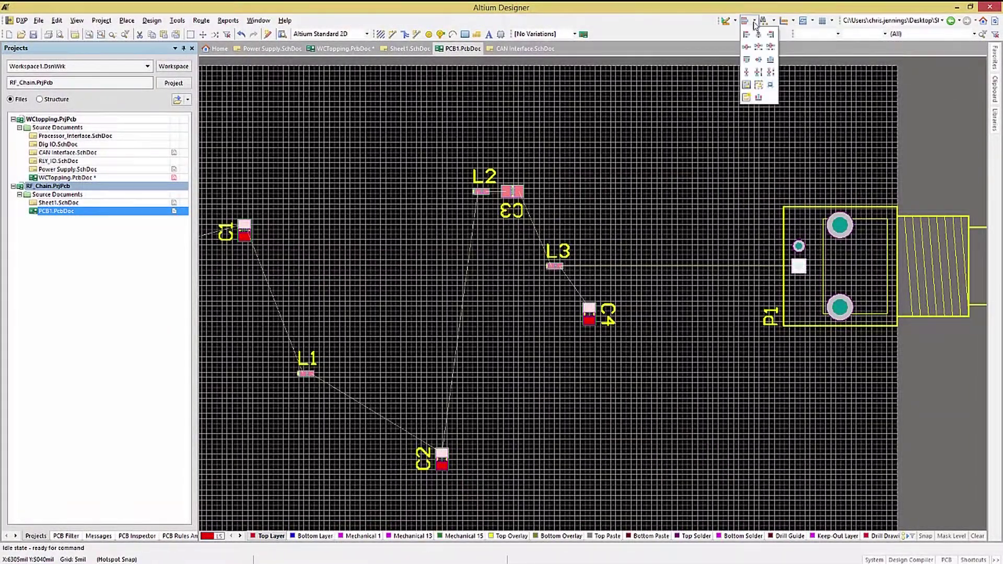
left_click(758, 60)
scroll(230, 232, "up", 1)
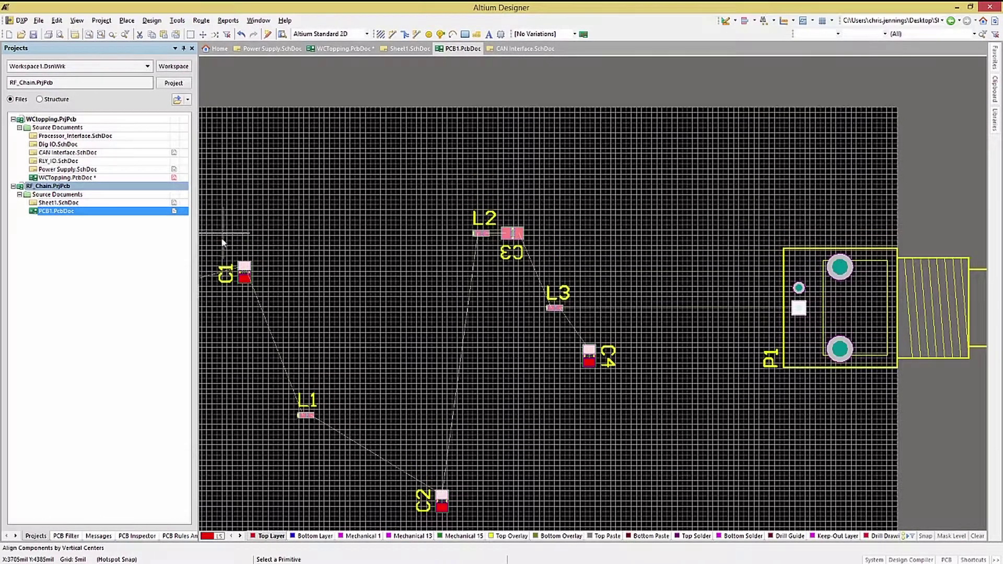
scroll(224, 240, "left", 4, "shift")
scroll(237, 297, "down", 2, "ctrl")
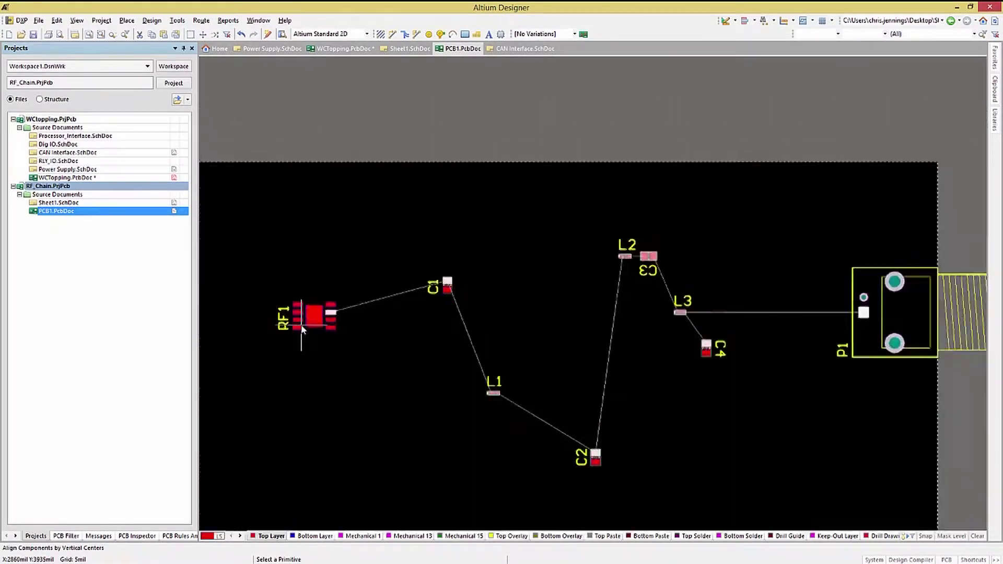
left_click(328, 313)
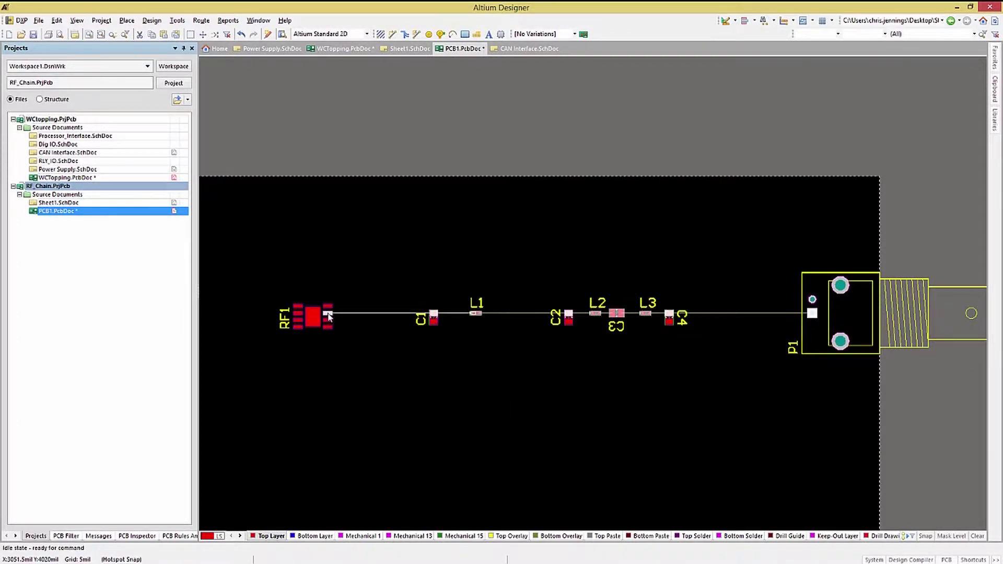
left_click(366, 392)
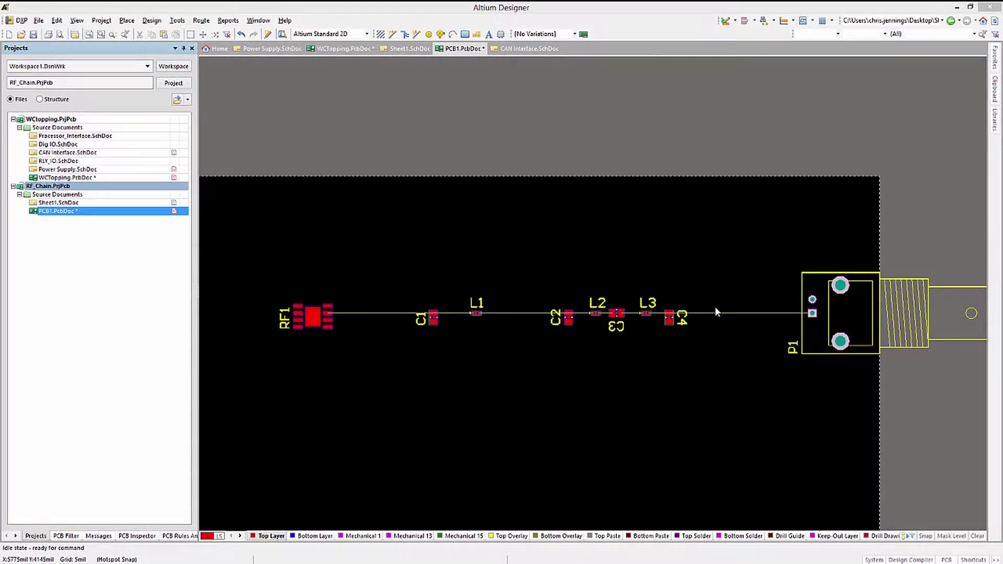
Lock connector P1 in its component properties.
double_click(846, 316)
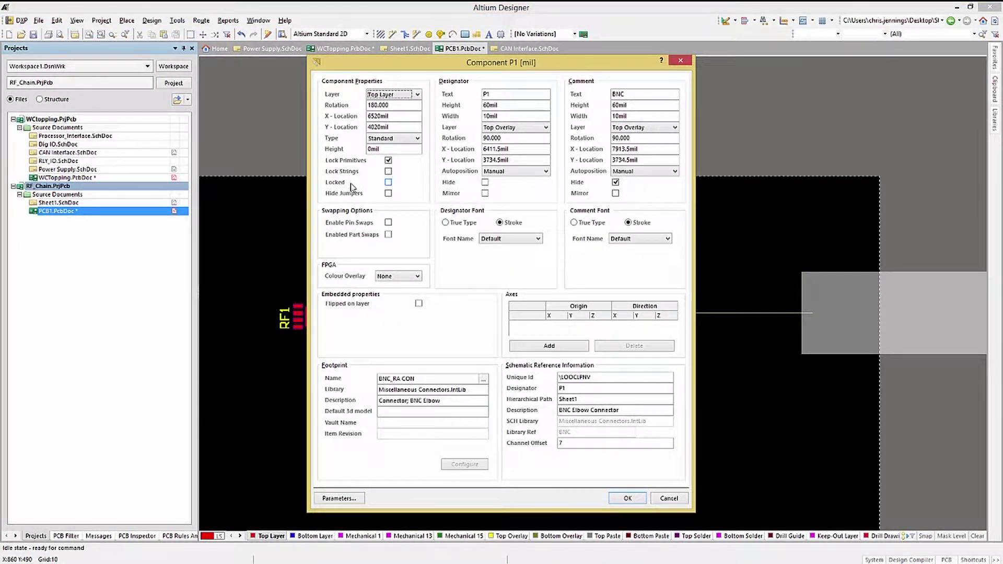
left_click(389, 183)
left_click(628, 498)
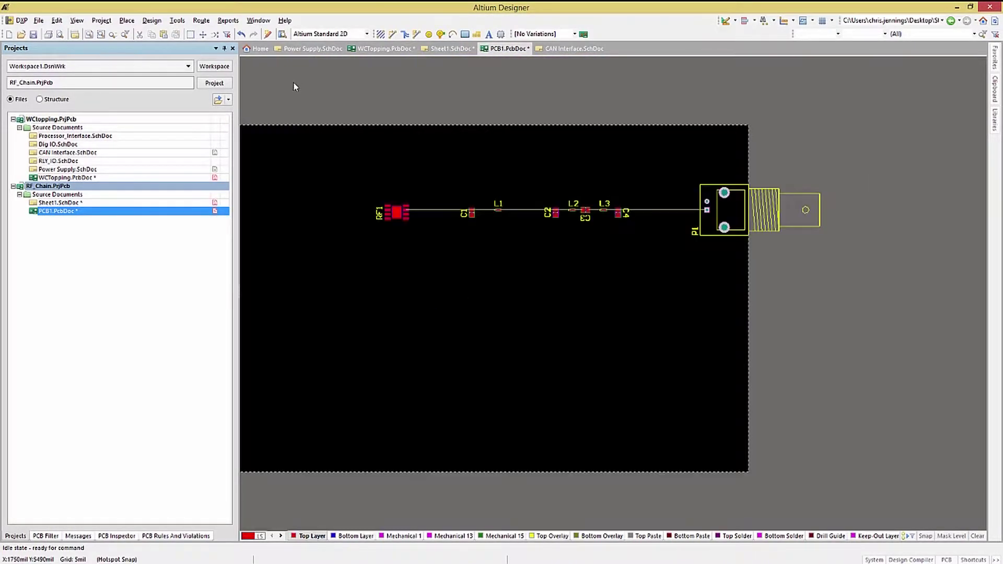
Select all parts and move the RF chain with locked P1 slightly lower, then deselect.
left_click(274, 87)
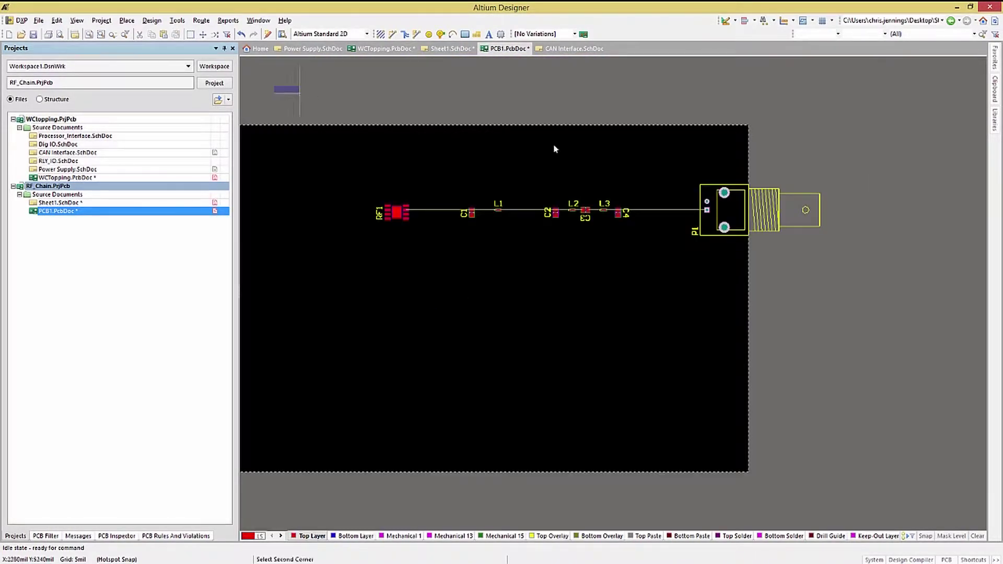
left_click(925, 368)
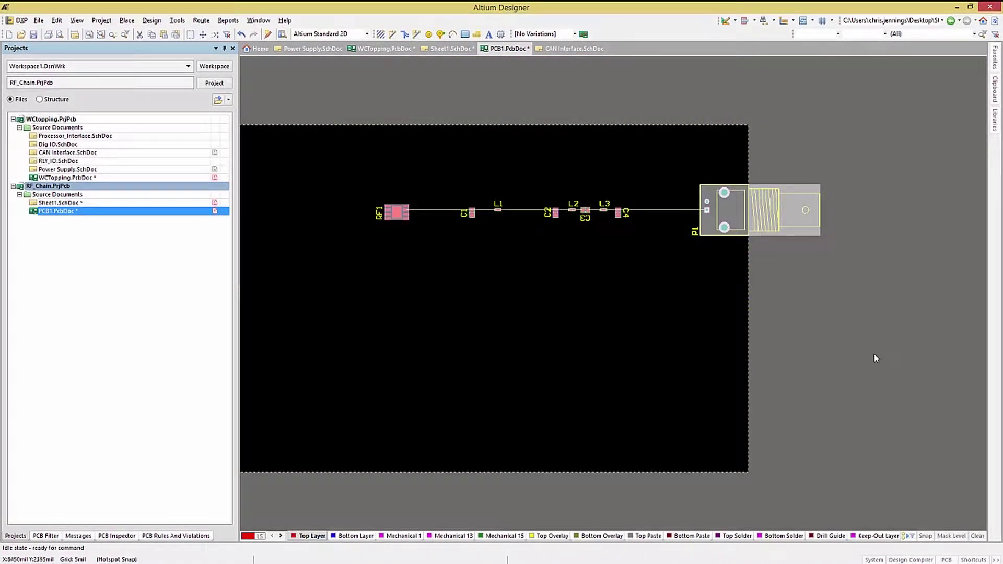
left_click(733, 213)
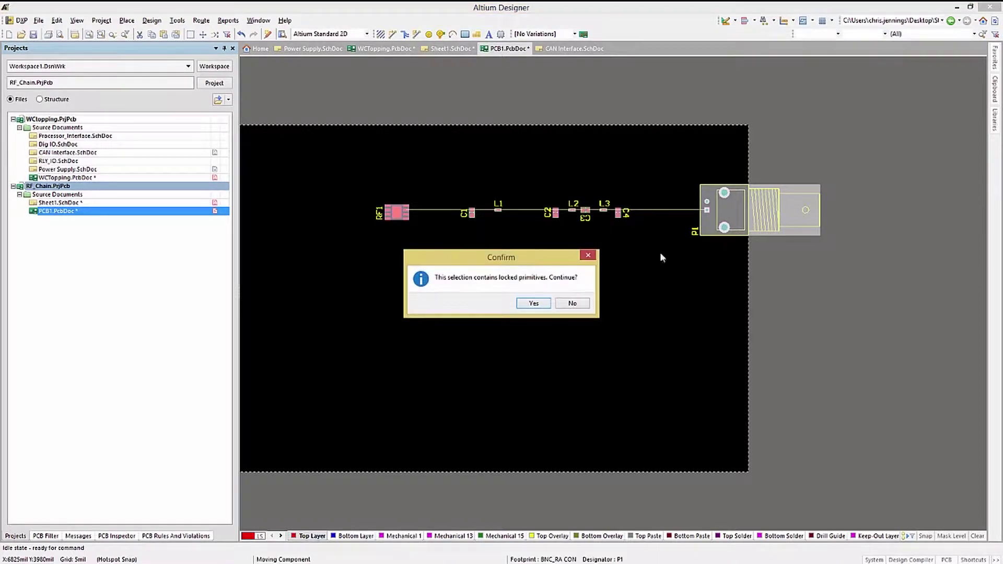
left_click(531, 306)
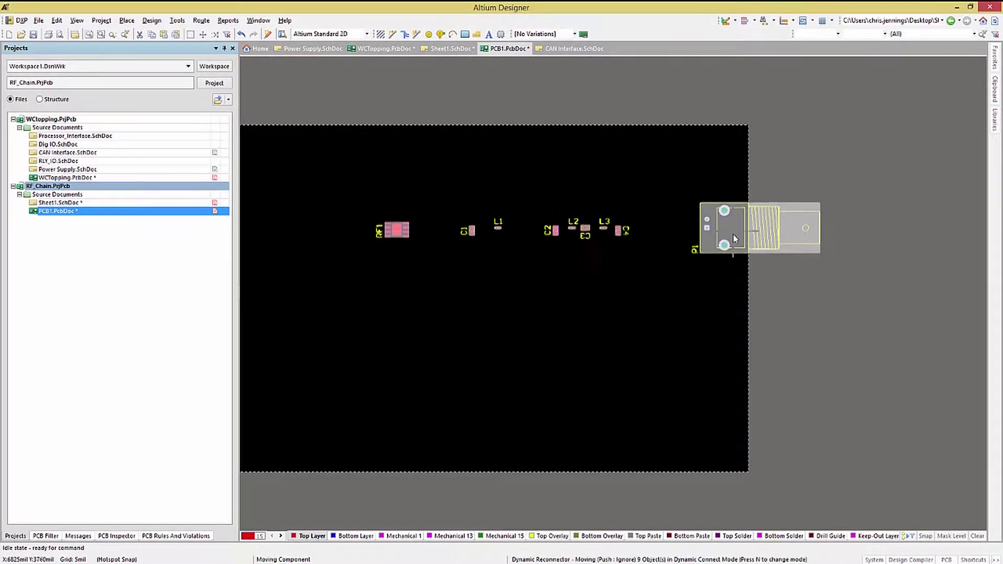
left_click(732, 237)
left_click(785, 329)
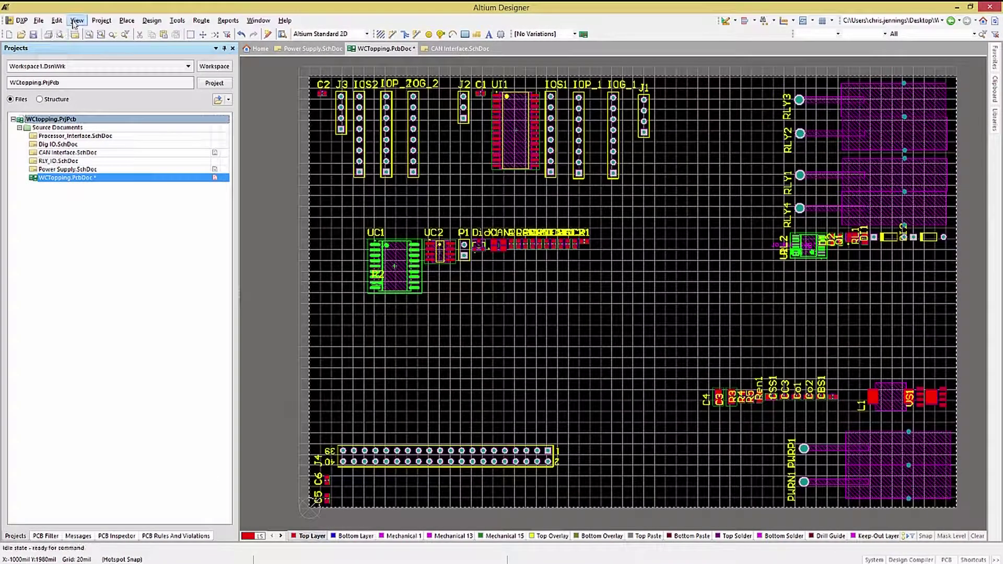
Show all fly-line connections on WCTopping, then hide them all again.
left_click(76, 20)
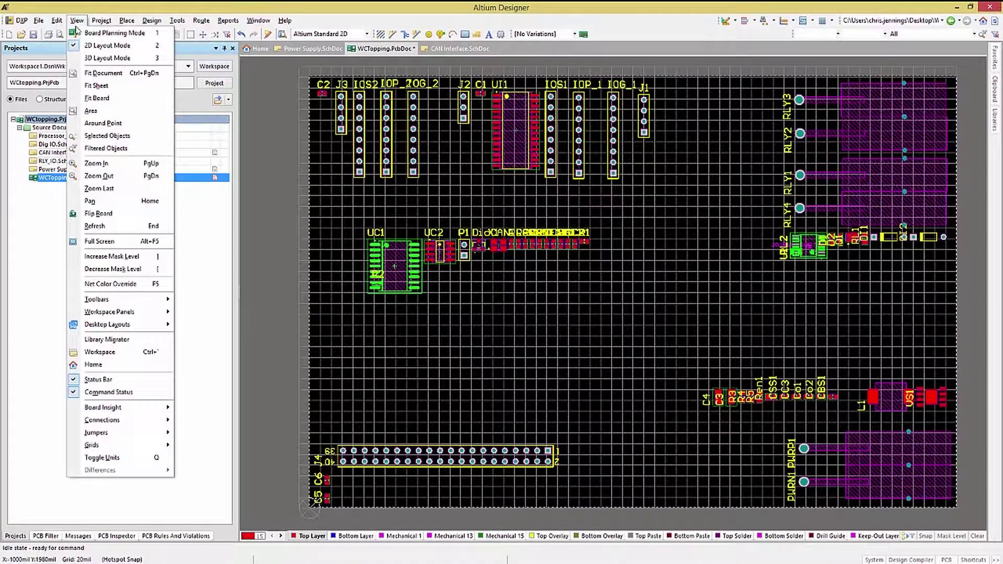
left_click(100, 425)
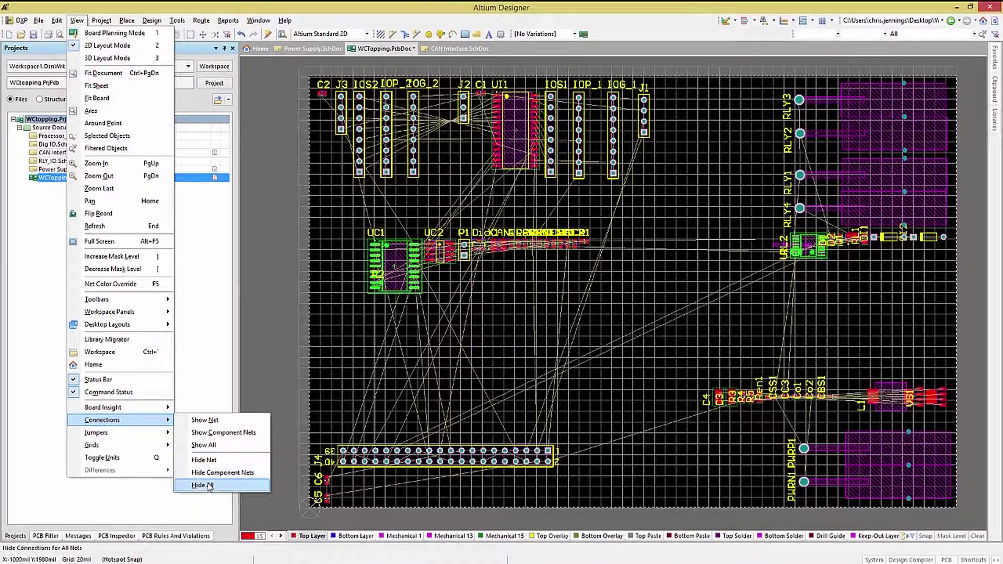
left_click(203, 485)
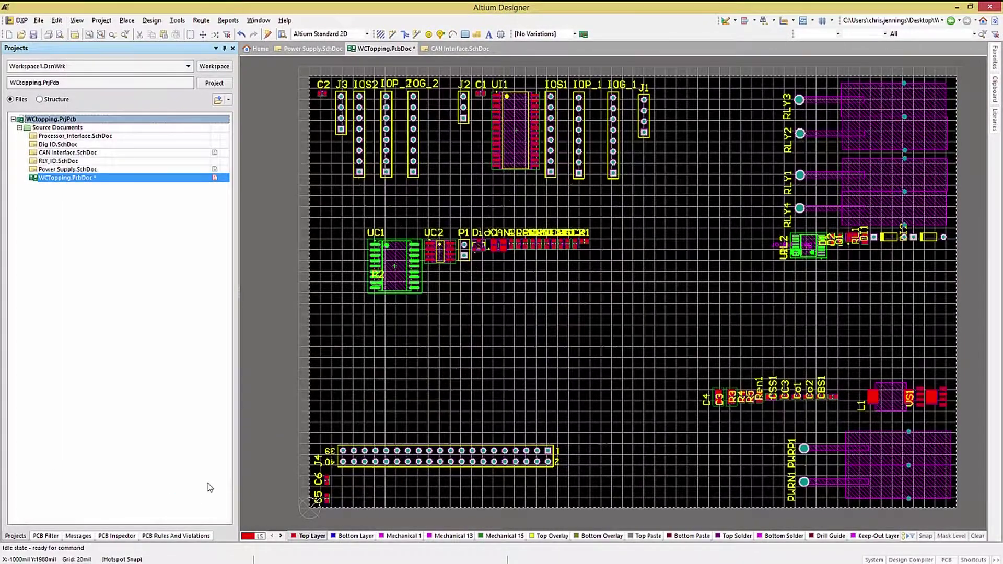
Show the component-net connection lines for UI1.
left_click(75, 21)
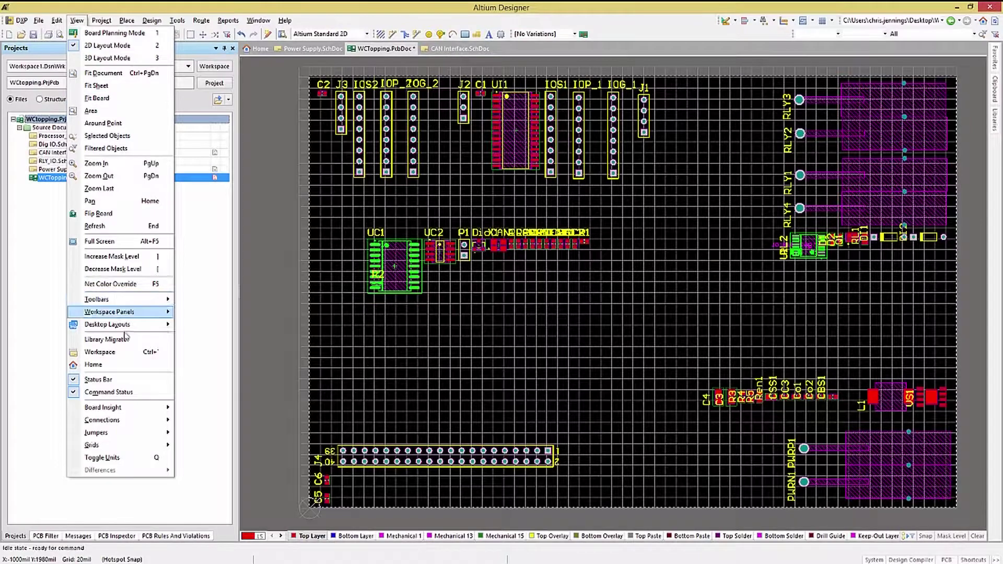
mouse_move(157, 420)
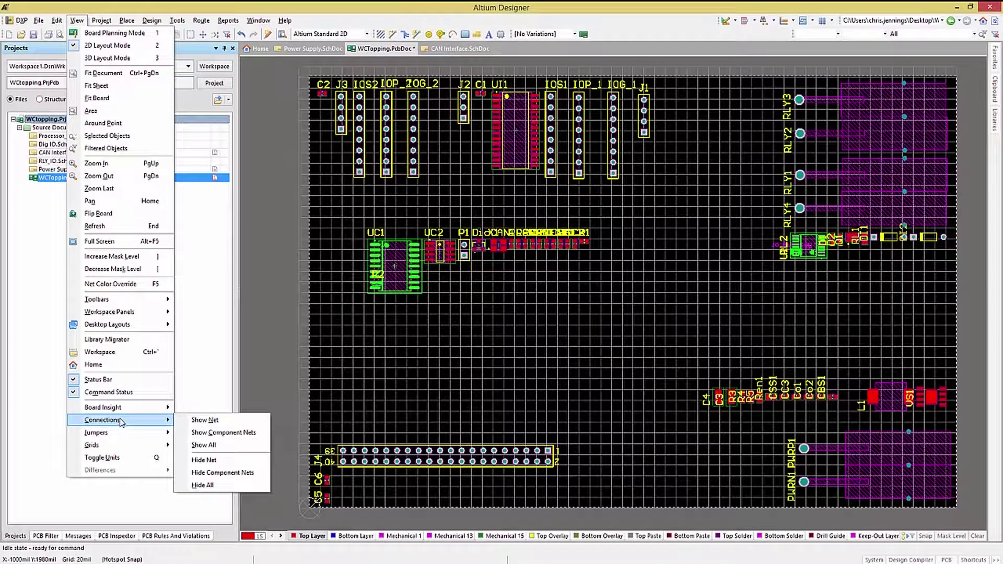
left_click(229, 435)
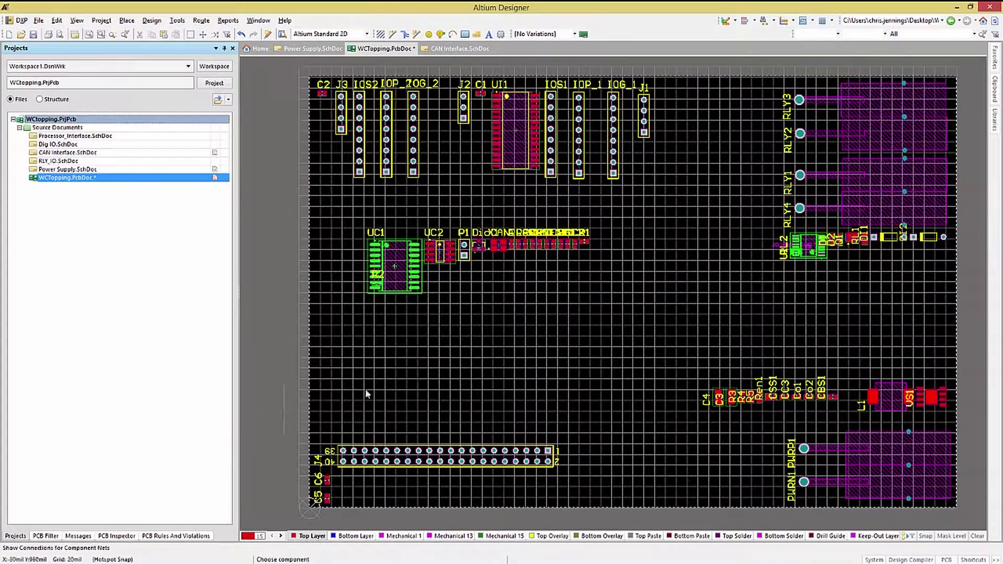
left_click(520, 137)
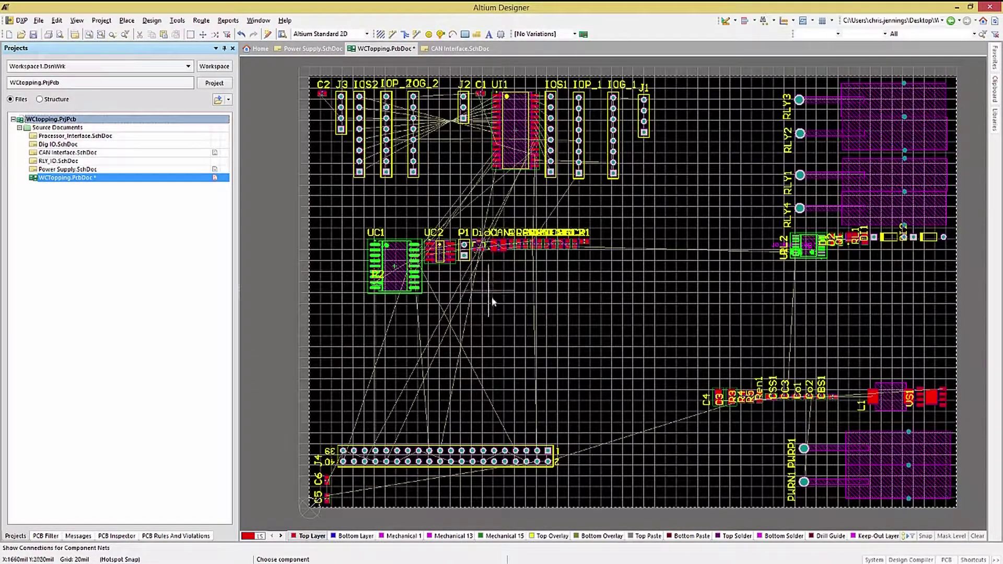
Pick up header IOS2 and rotate it 180° in place.
scroll(495, 235, "up", 3)
left_click_drag(657, 269, 657, 270)
mouse_move(289, 367)
left_mouse_down()
mouse_move(291, 503)
mouse_move(299, 194)
left_mouse_up()
key("space")
key("space")
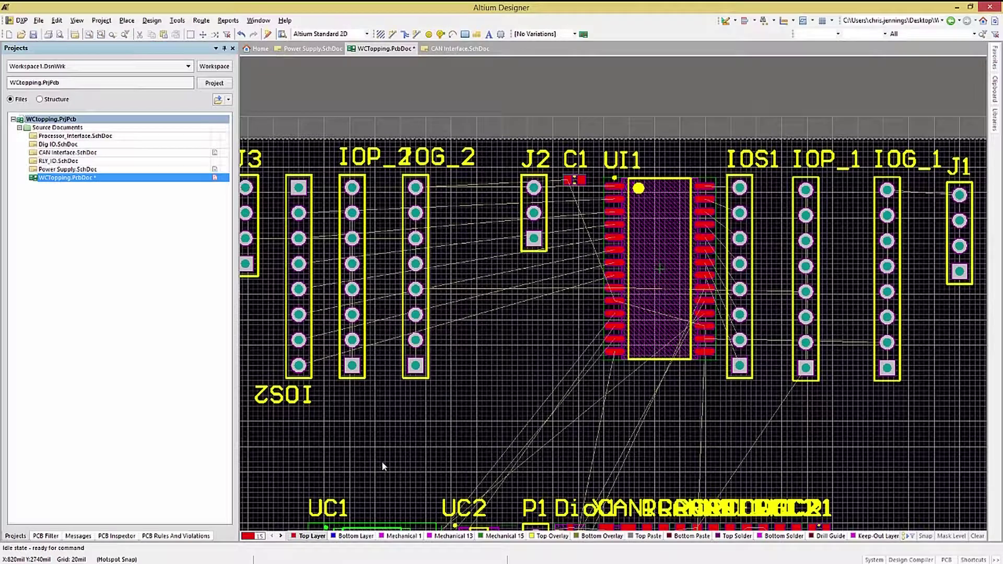
Hide the connection lines of the net near C1 using Hide Net.
left_click(77, 20)
mouse_move(104, 420)
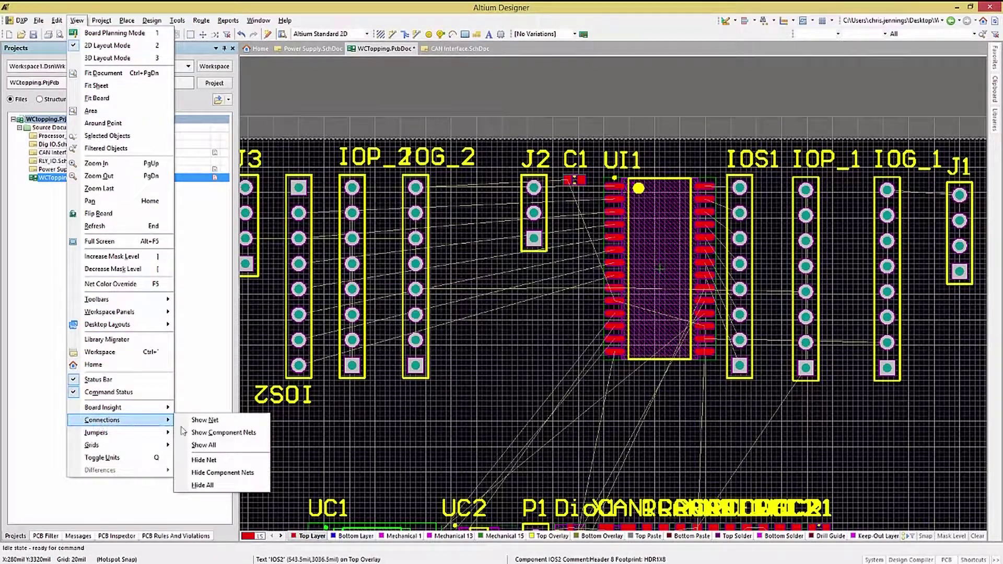
left_click(219, 461)
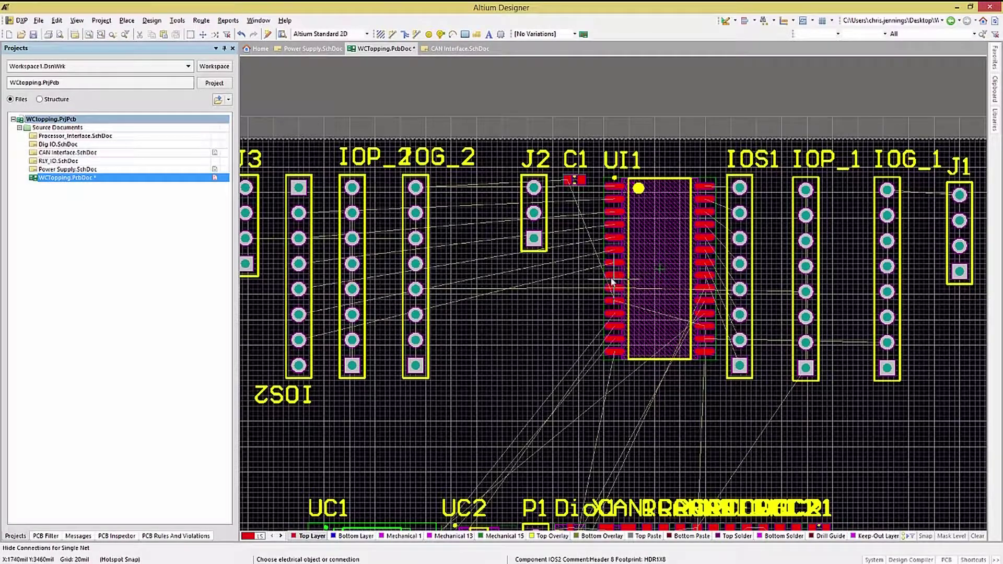
scroll(569, 186, "up", 2, "ctrl")
scroll(569, 183, "up", 3, "ctrl")
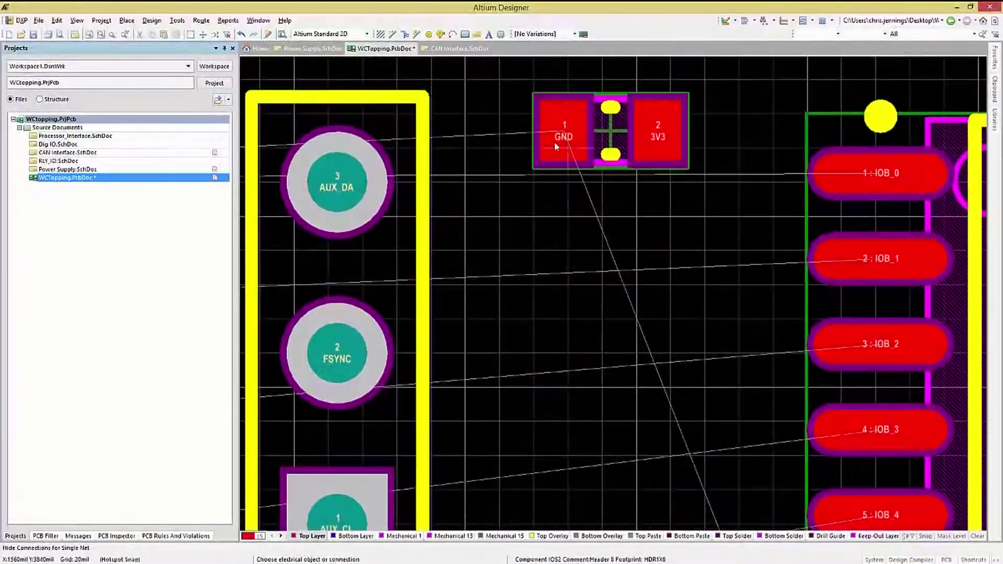
scroll(561, 130, "down", 6, "ctrl")
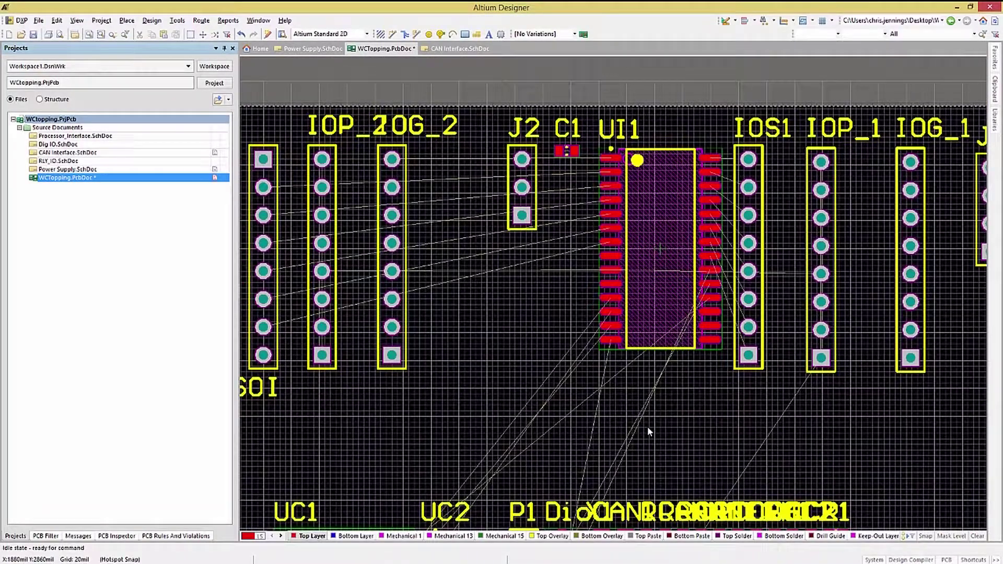
Fit the whole WCTopping board in view with V, F.
key("v")
key("f")
scroll(723, 467, "down", 1, "ctrl")
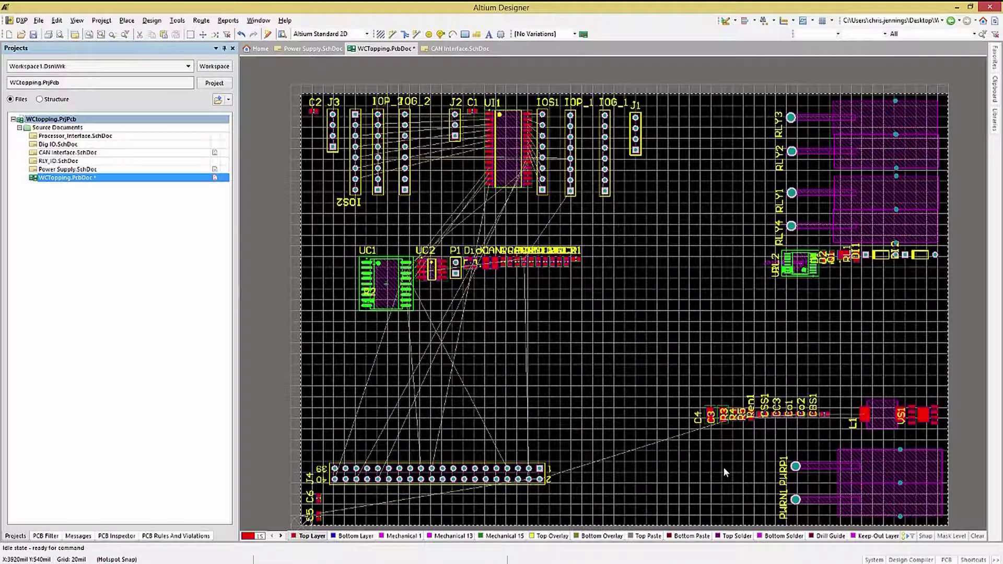
Flip inductor L1 to the Bottom Layer, place it beside VS1, and select it.
scroll(723, 467, "down", 2, "ctrl")
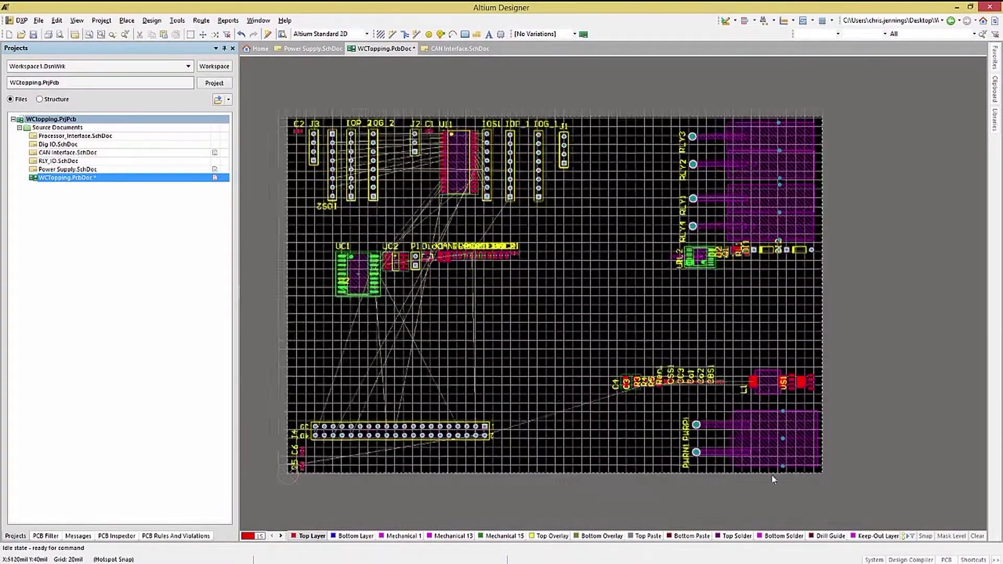
scroll(754, 425, "up", 3, "ctrl")
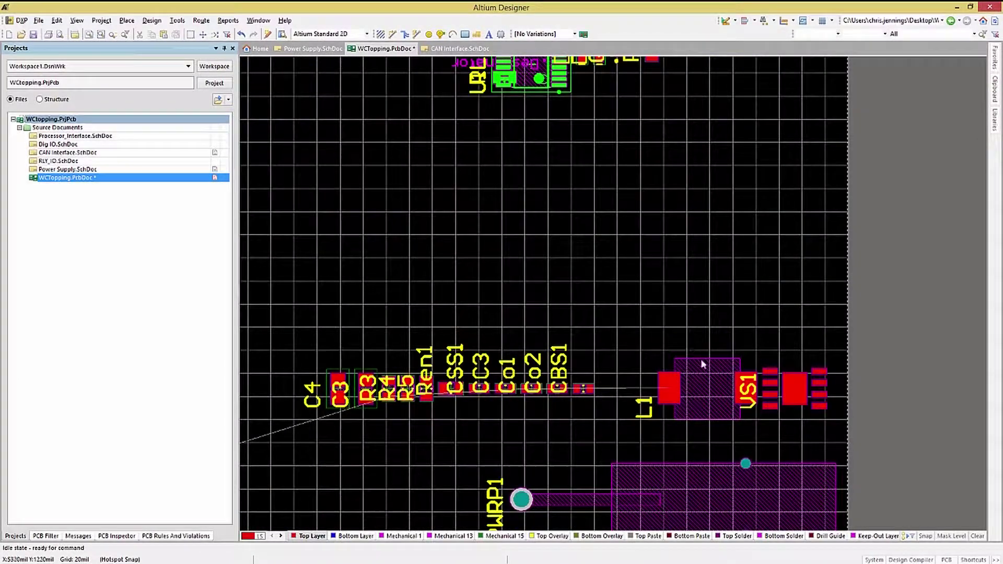
left_click_drag(705, 399, 686, 367)
key("l")
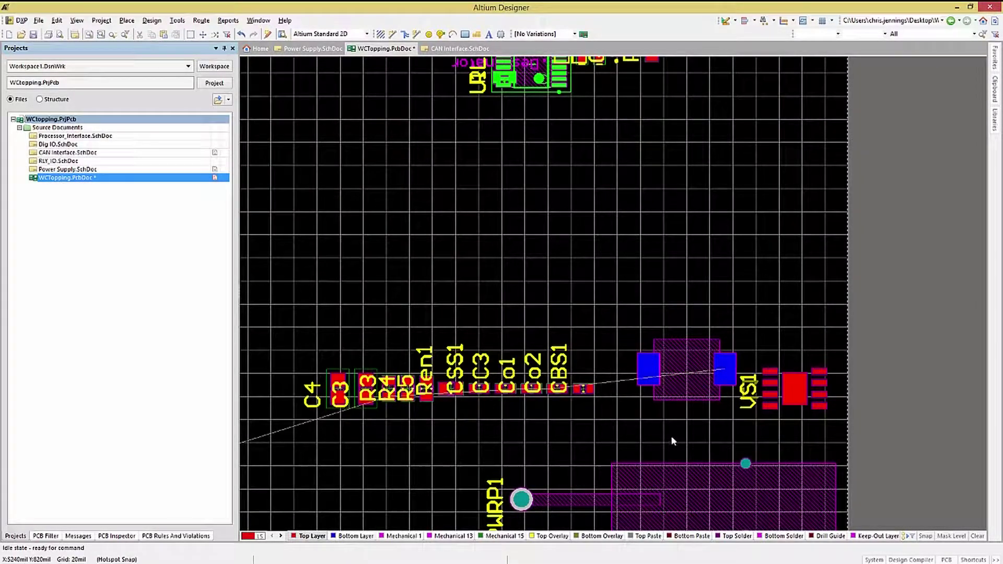
left_click(694, 375)
Set inductor L1's rotation to 45° in its component properties.
double_click(693, 375)
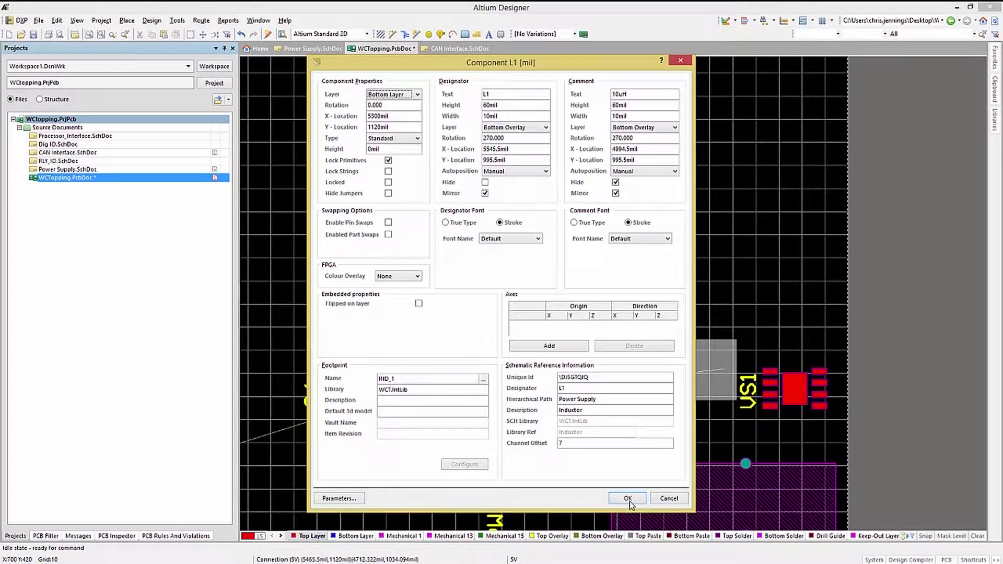
left_click(392, 105)
left_click_drag(418, 63, 241, 56)
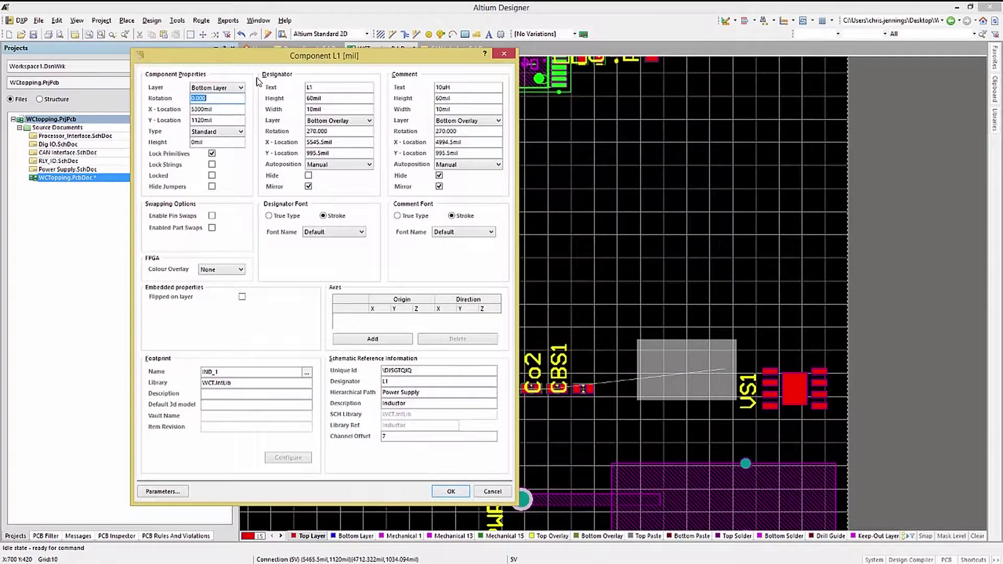
type("45")
left_click(451, 492)
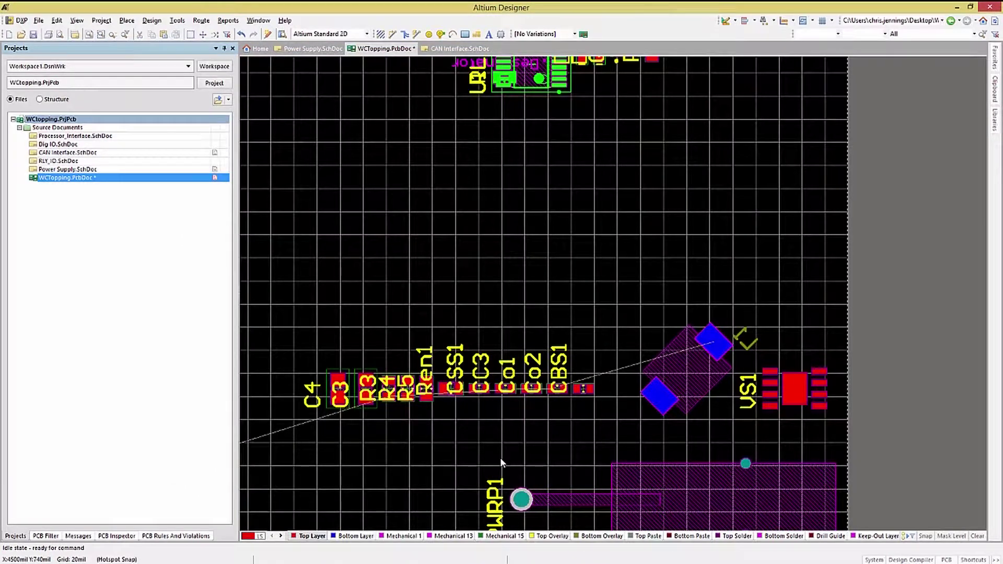
Return L1's rotation to 0°, then open Power Supply.SchDoc.
double_click(687, 376)
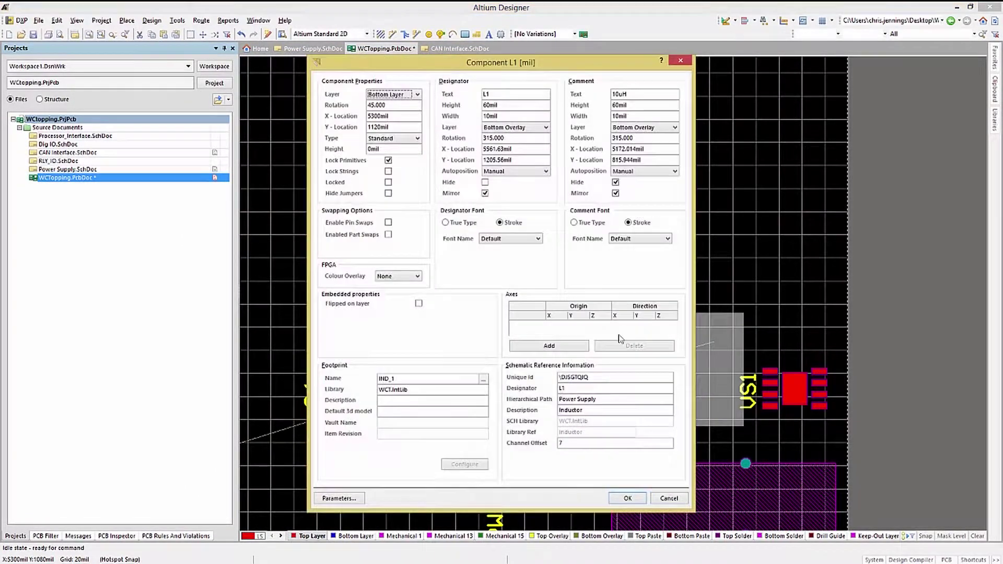
left_click(392, 104)
type("0")
key("Return")
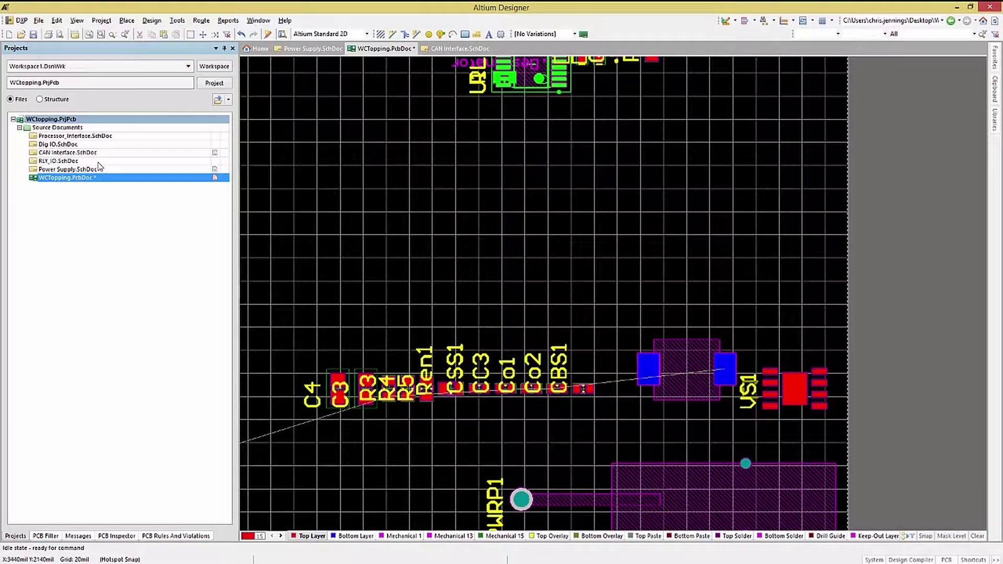
double_click(67, 169)
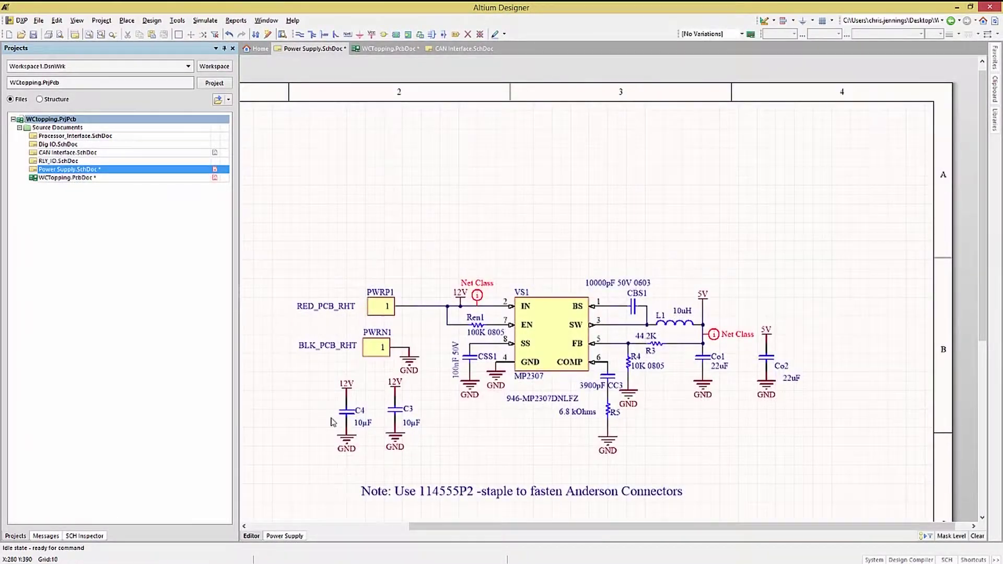
In the schematic, select PWRP1, Ren1, CSS1, VS1 and CBS1.
left_click(177, 21)
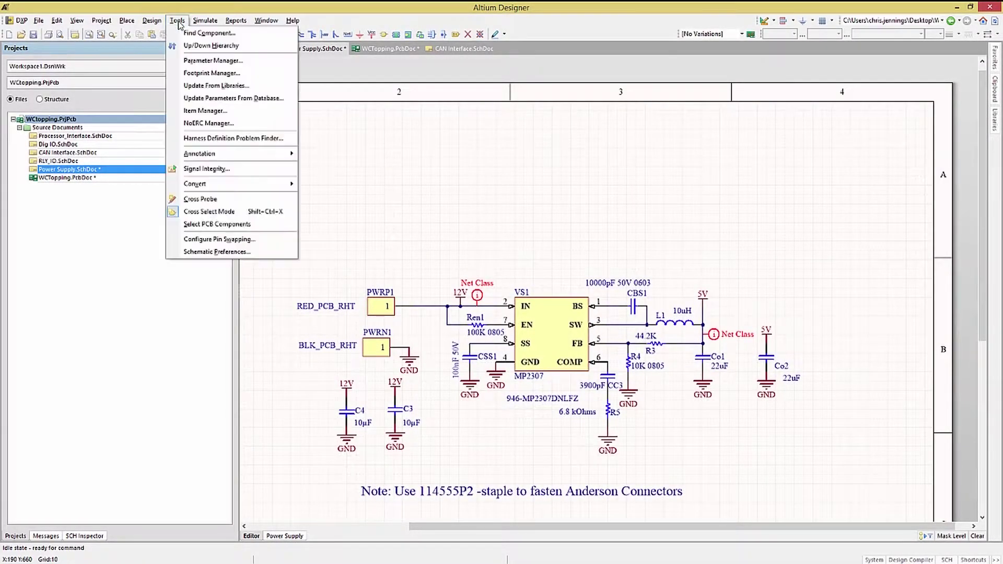
left_click(397, 204)
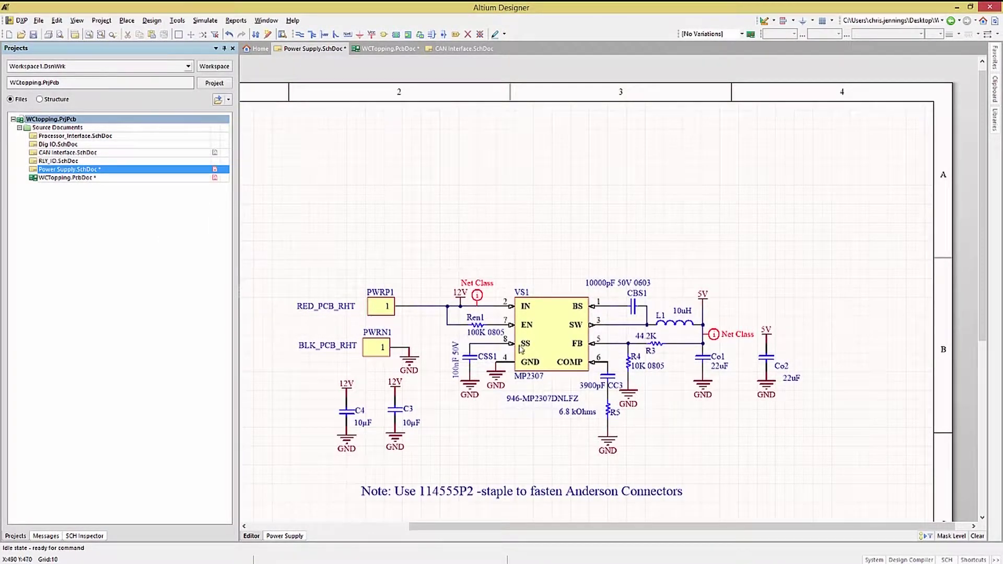
left_click(398, 310, "shift")
left_click(477, 325, "shift")
left_click(472, 356, "shift")
left_click(527, 351, "shift")
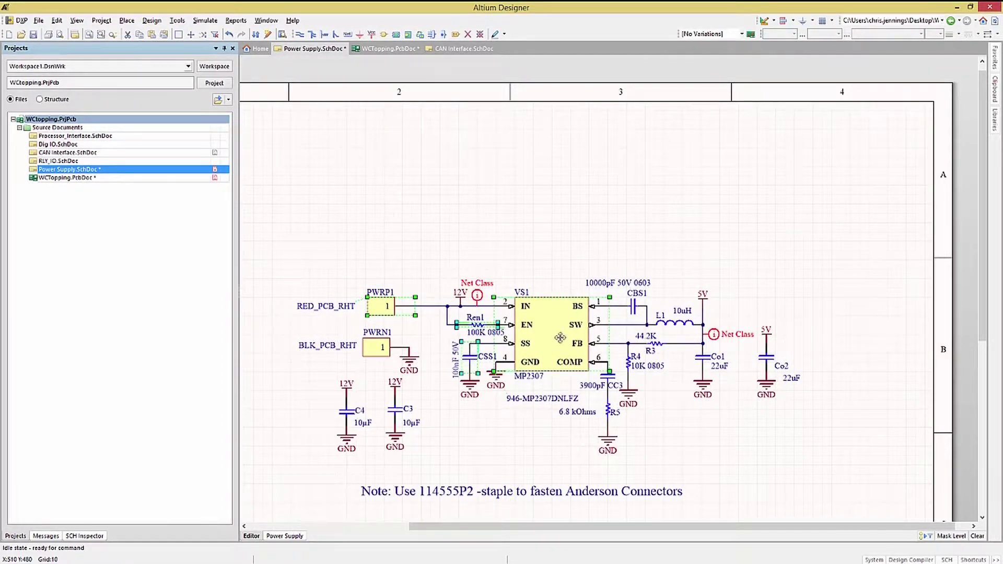
left_click(635, 311, "shift")
Add L1, R3, R4, CC3 and R5 to the selection, then return to WCTopping.PcbDoc.
left_click(677, 323, "shift")
left_click(657, 343, "shift")
left_click(629, 361, "shift")
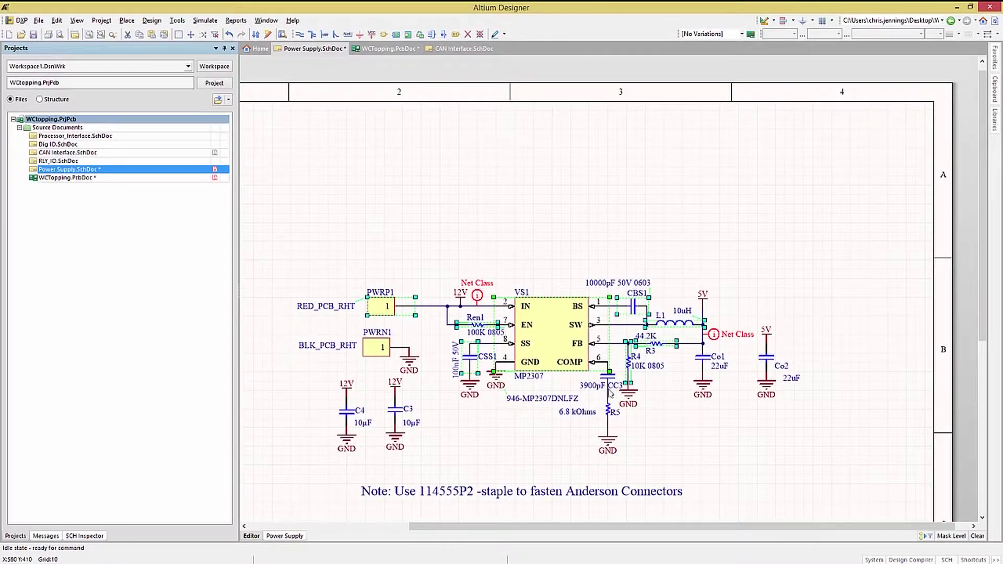
left_click(609, 375, "shift")
left_click(611, 415, "shift")
left_click(67, 177)
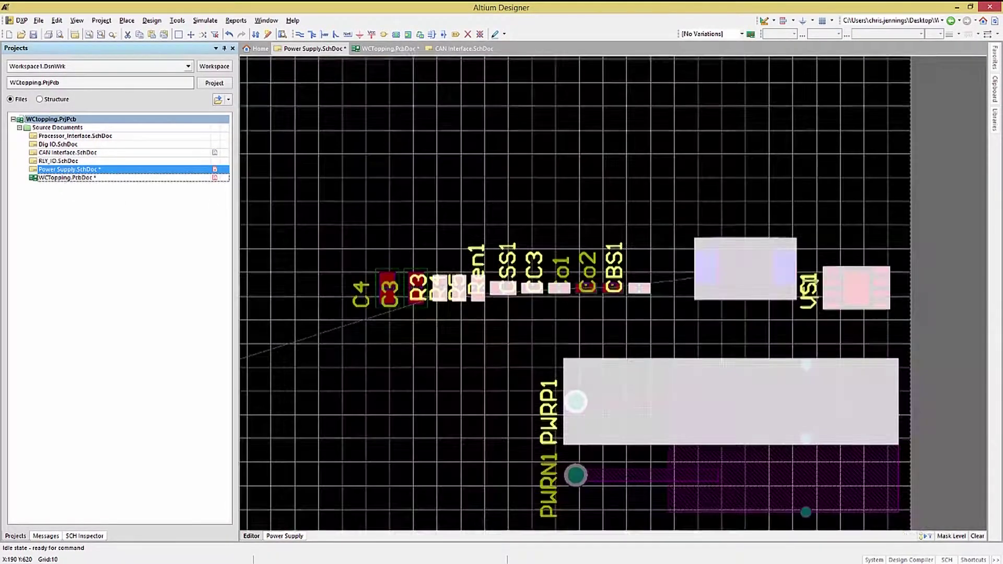
scroll(392, 391, "down", 2, "ctrl")
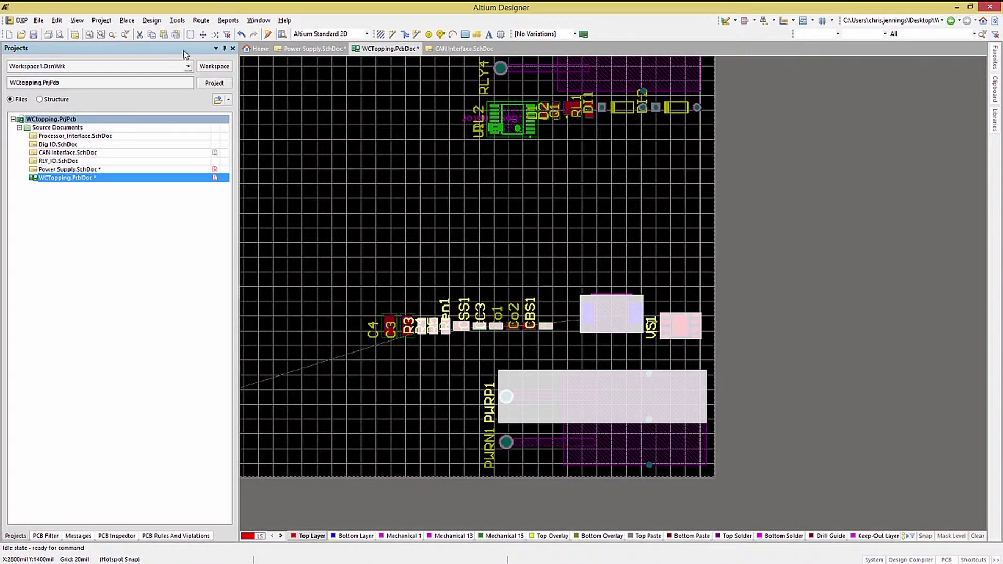
Start Reposition Selected Components and place PWRP1, Ren1 and CSS1.
left_click(176, 21)
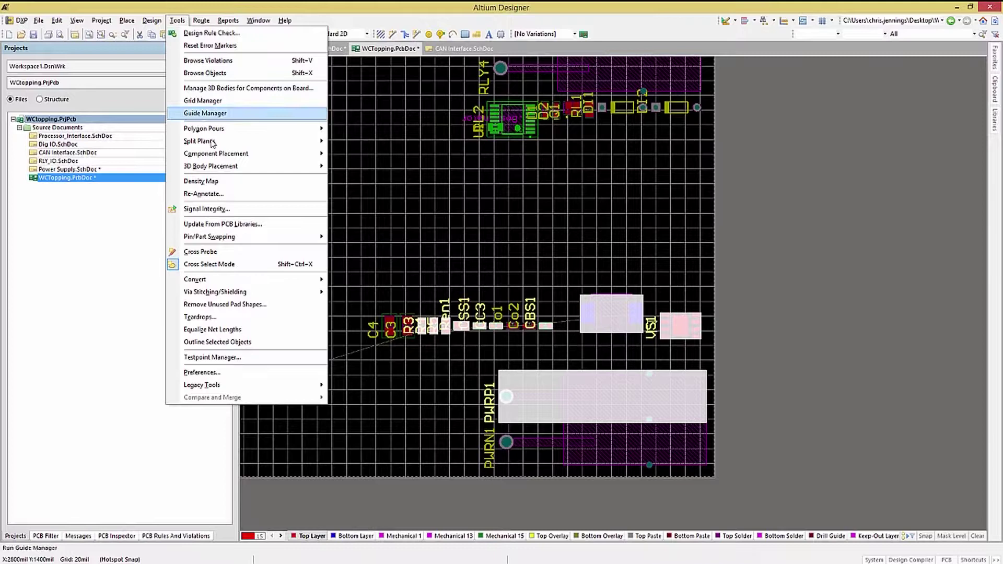
mouse_move(216, 153)
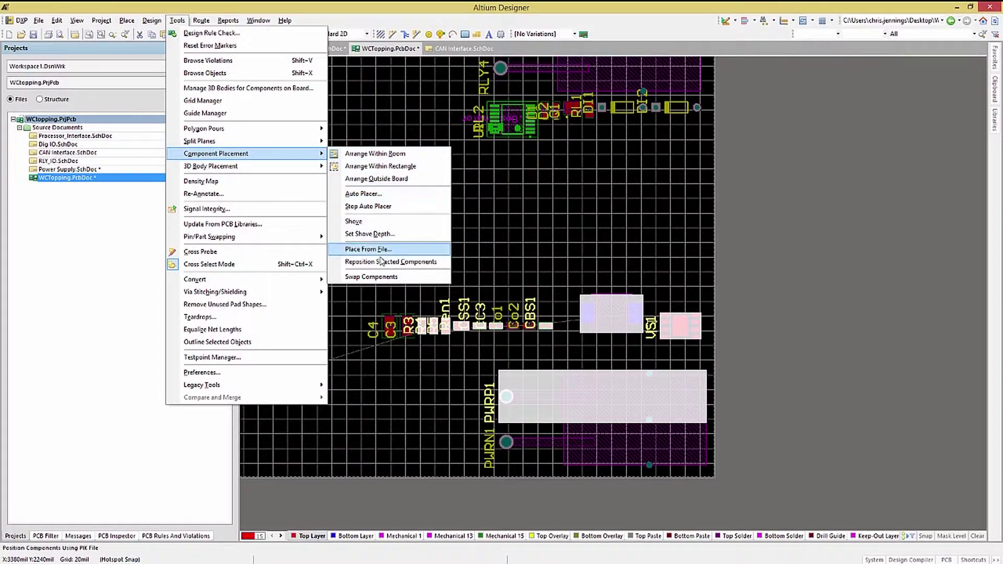
left_click(390, 262)
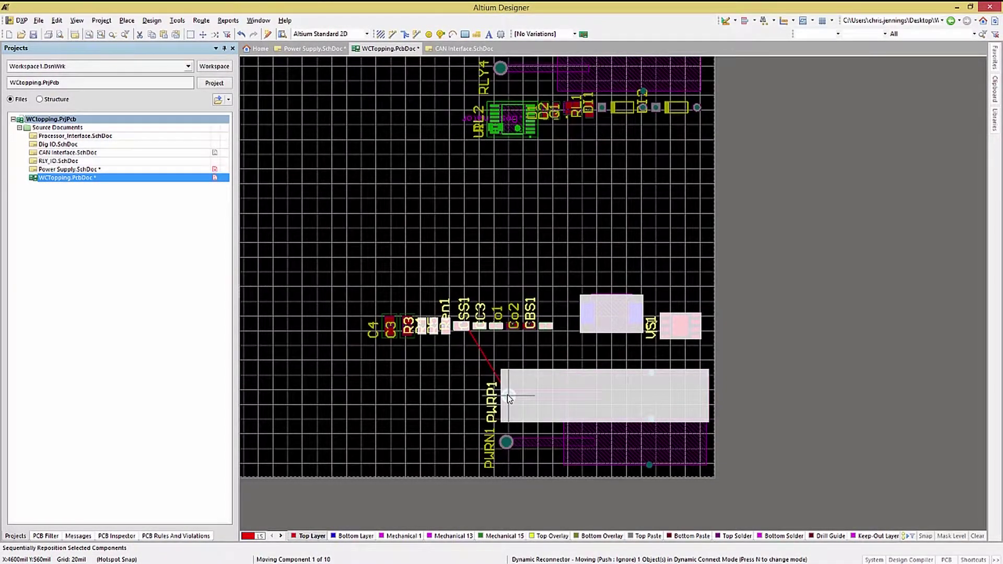
left_click(510, 399)
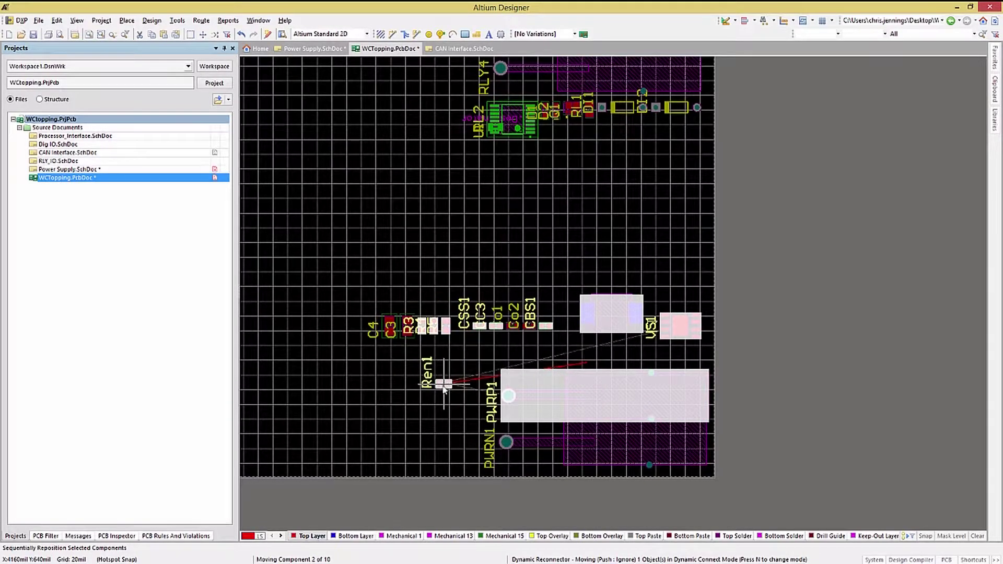
left_click(431, 418)
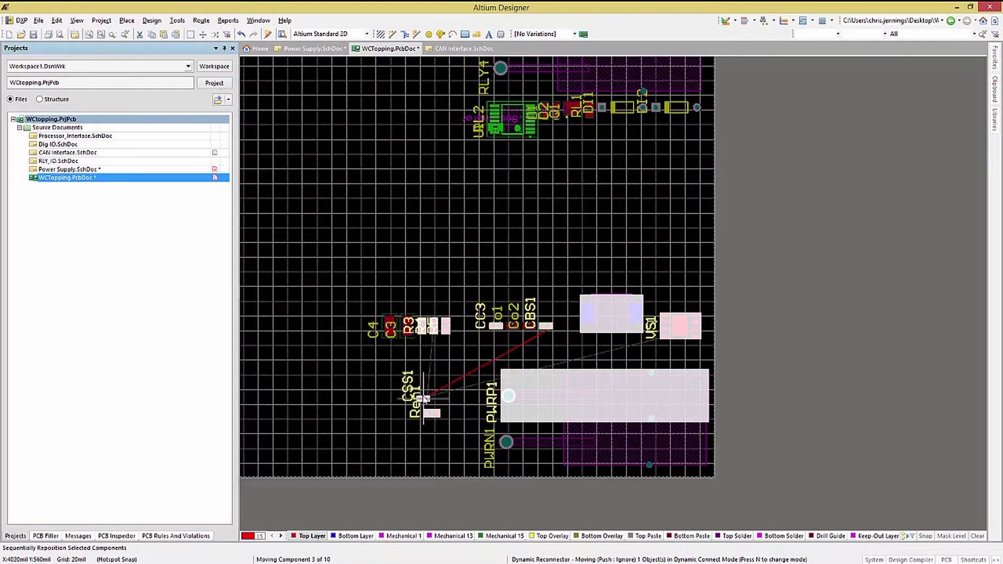
left_click(437, 399)
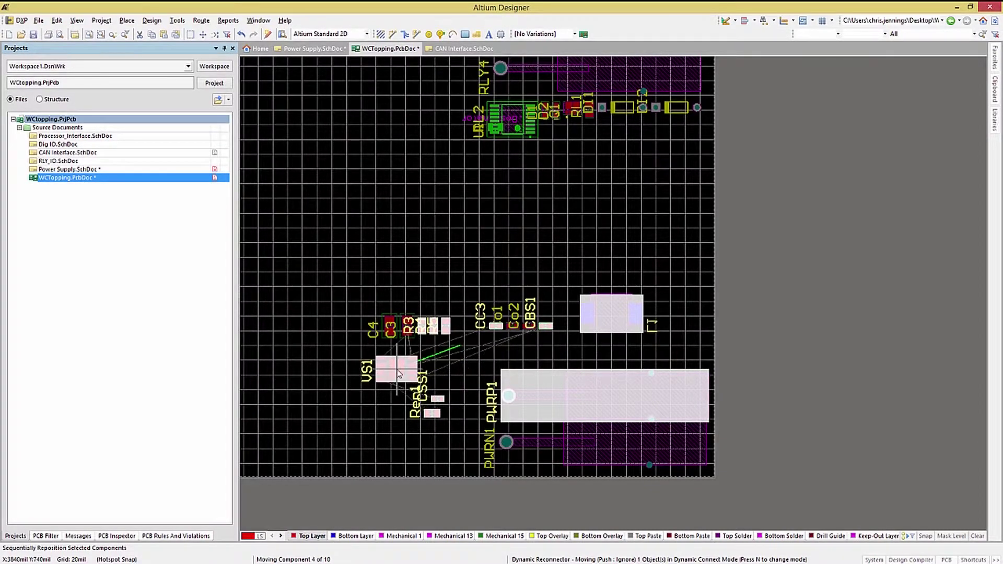
Place VS1 rotated, then CBS1, L1, R3, R4, CC3 and R5 into the compact group.
key("space")
left_click(392, 385)
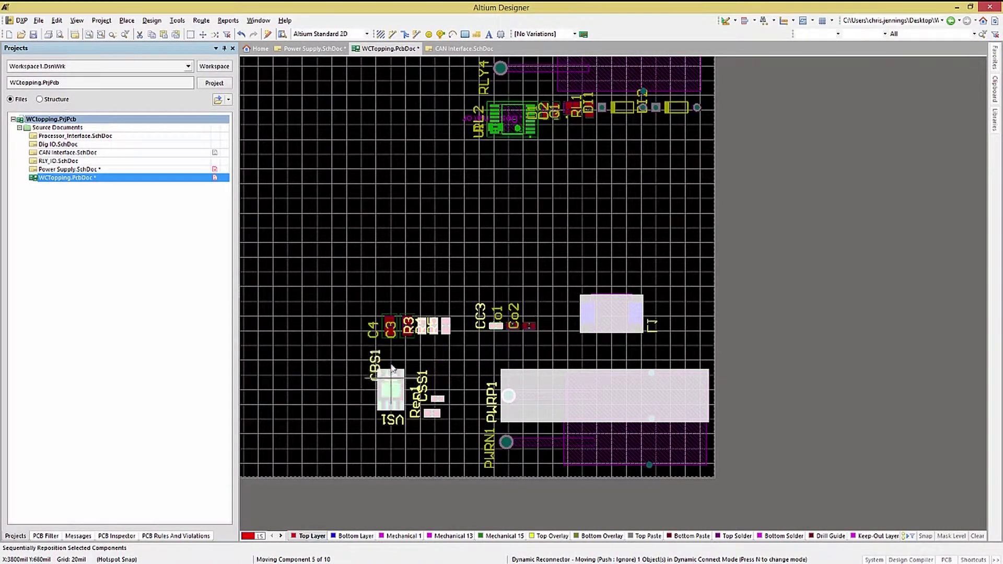
left_click(386, 359)
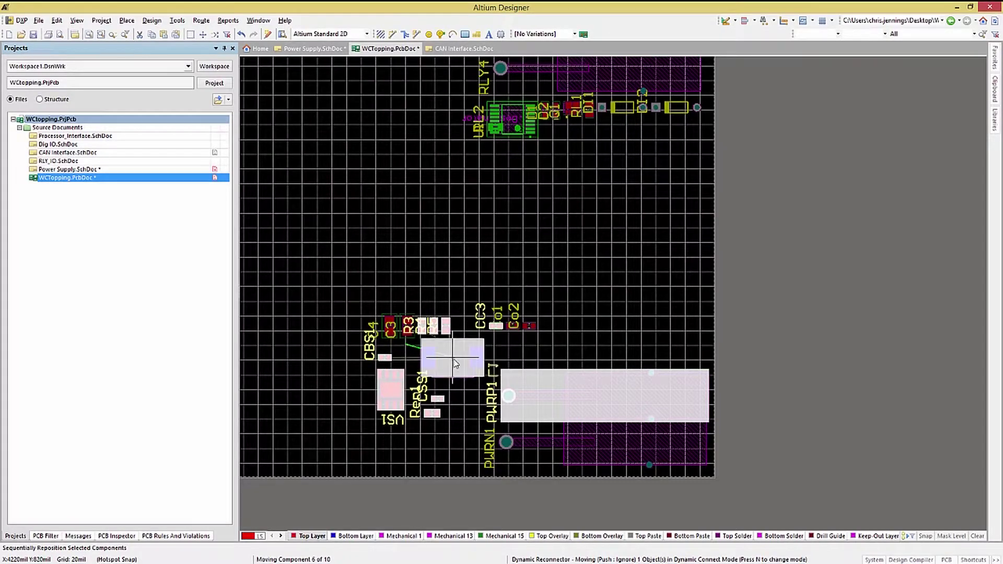
left_click(455, 364)
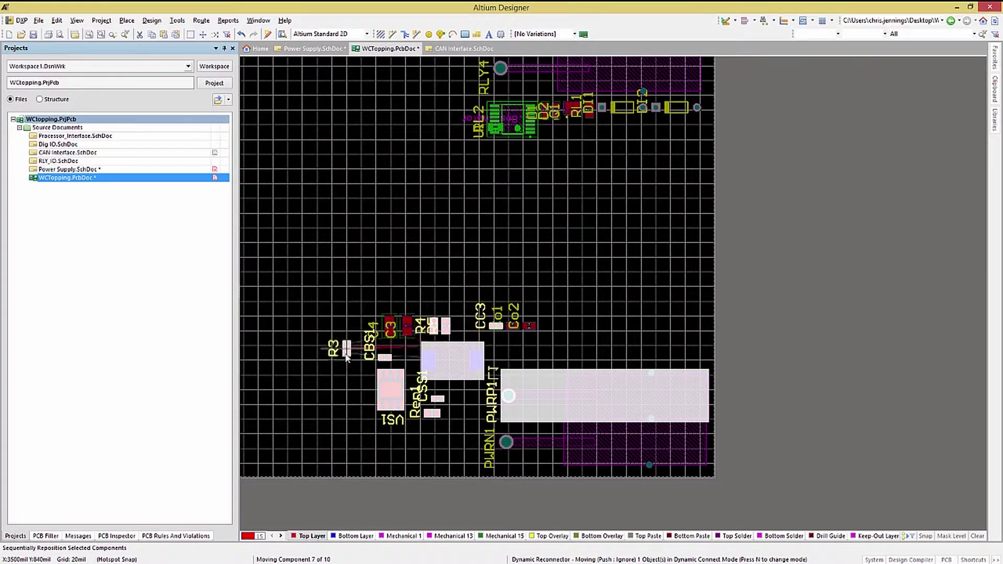
left_click(523, 349)
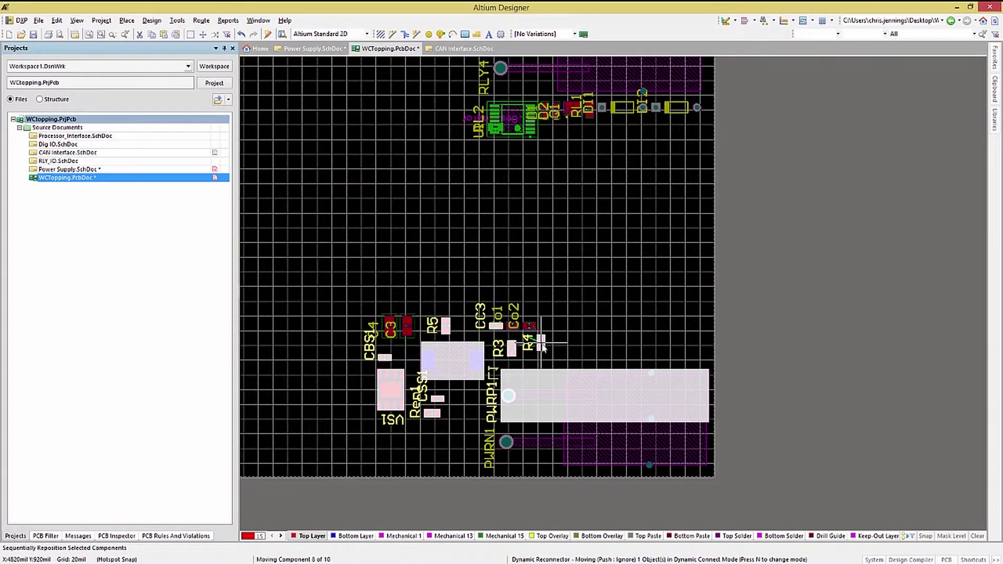
left_click(550, 350)
left_click(572, 349)
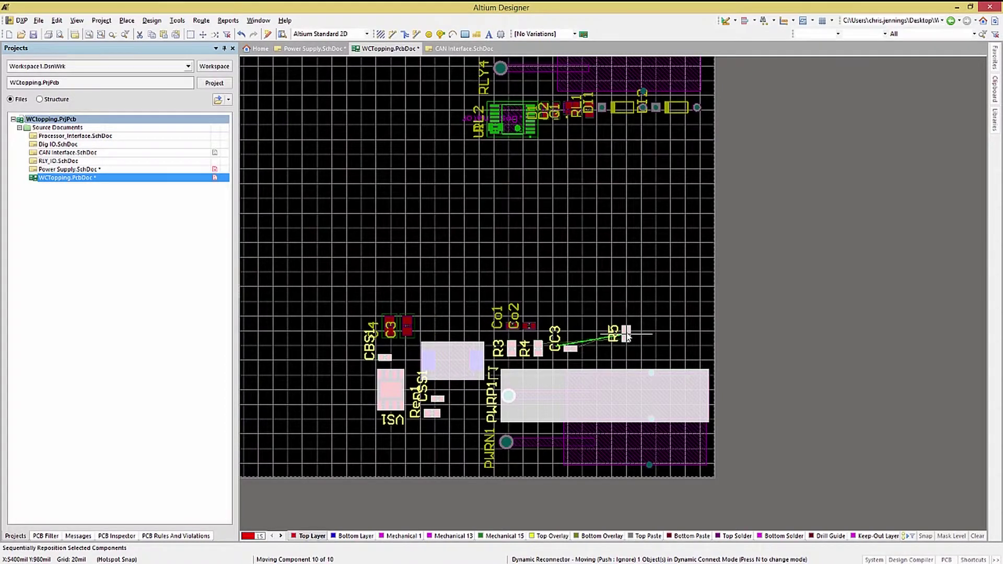
left_click(627, 335)
End repositioning and clear the highlight so parts show normal layer colours.
right_click(647, 328)
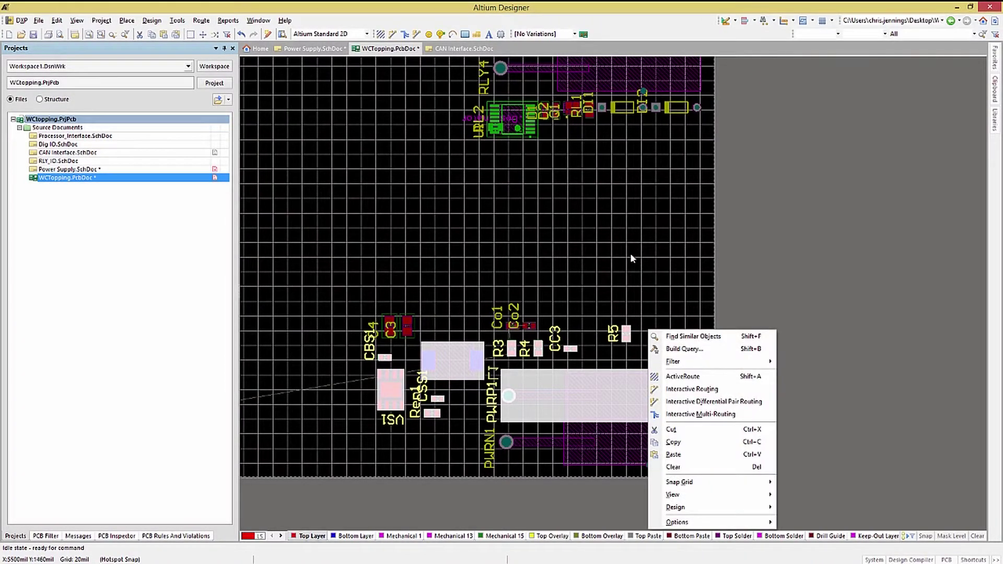
left_click(630, 253)
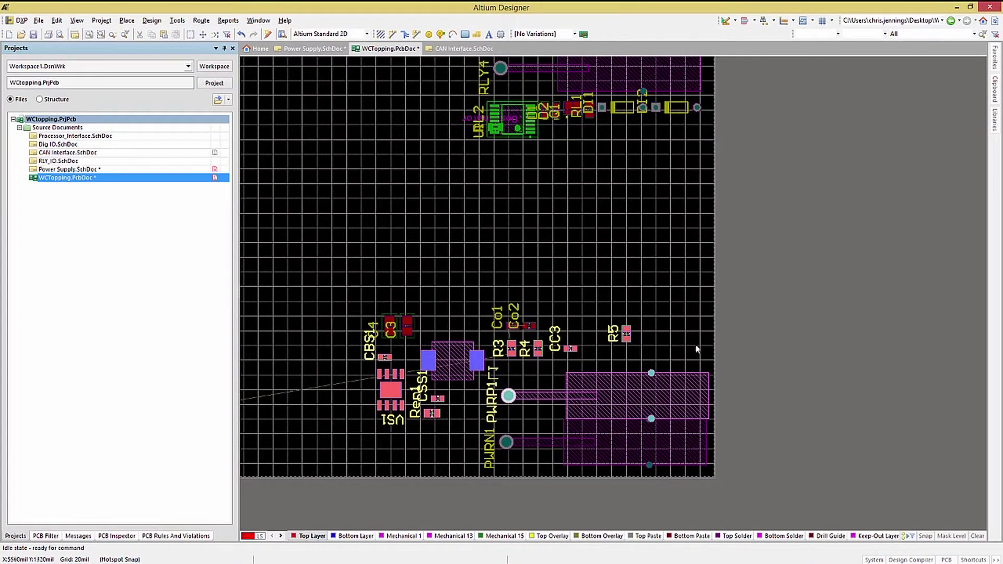
left_click(978, 536)
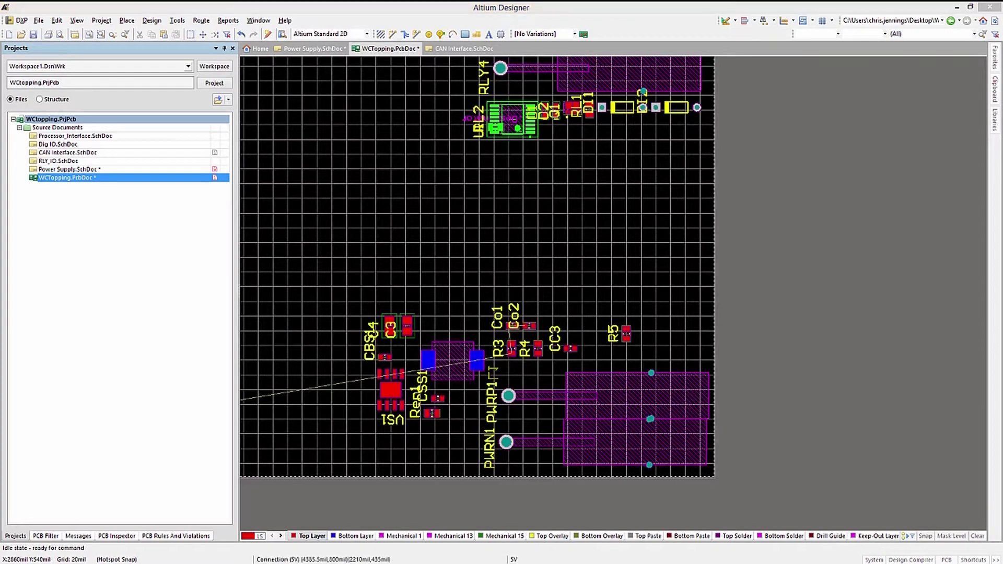